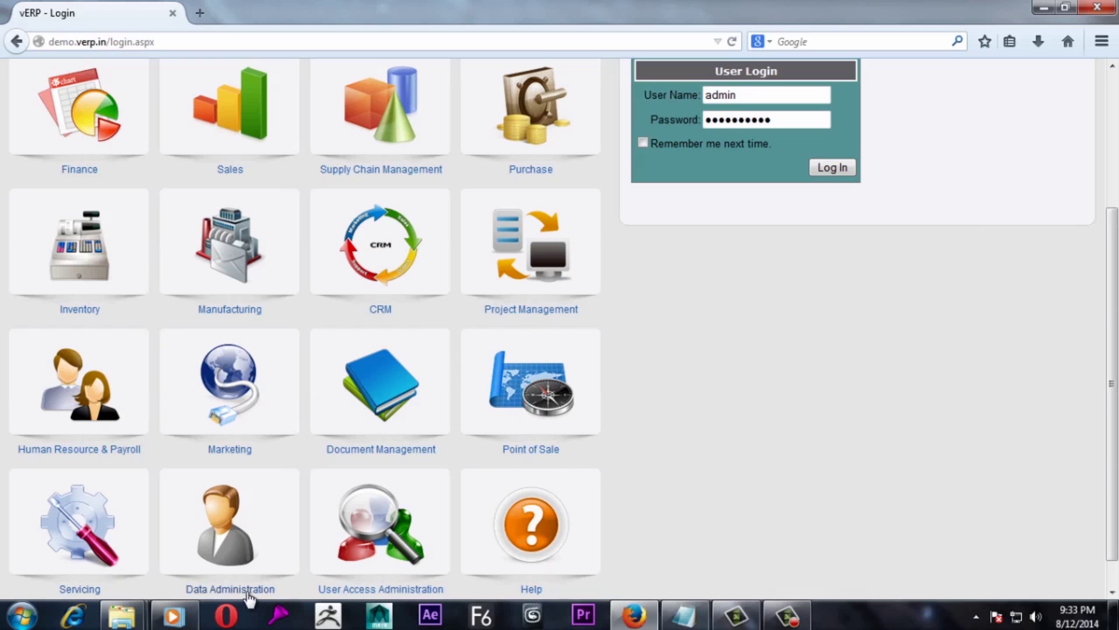
# Step: Look over the modules on the login page, log in with the prefilled admin credentials and open the Finance module
pyautogui.scroll(-1, 299, 587)
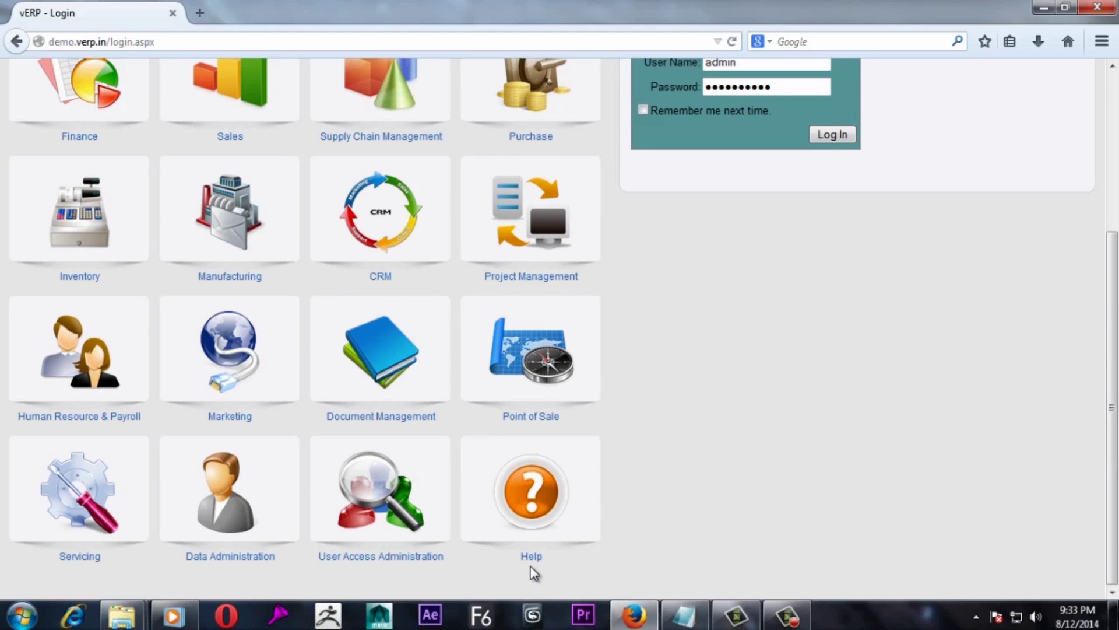
pyautogui.scroll(5, 782, 442)
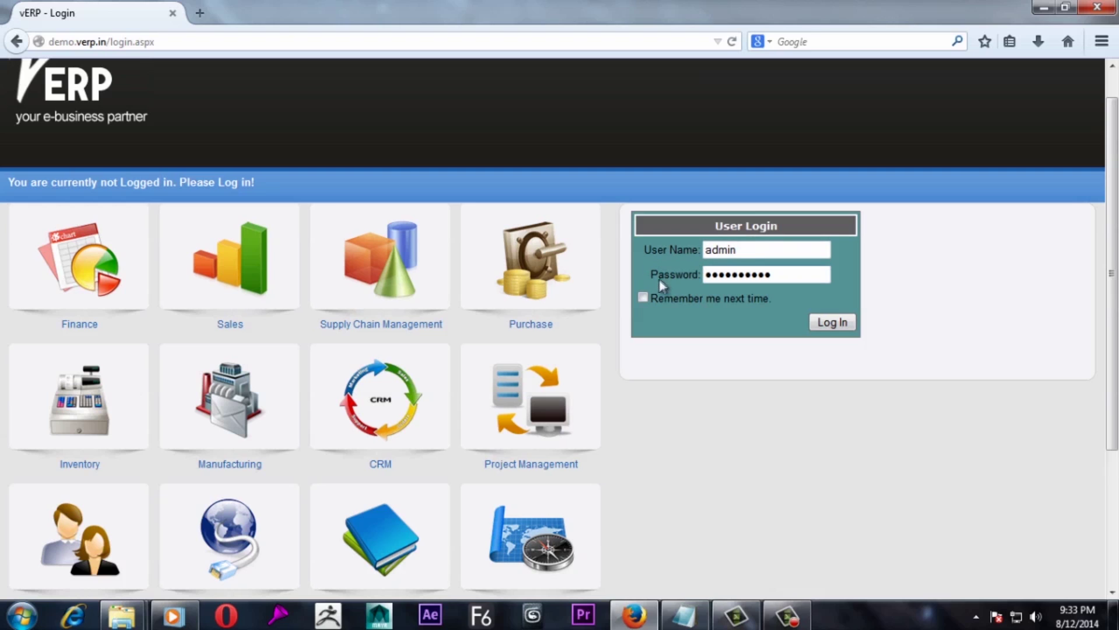
pyautogui.click(831, 327)
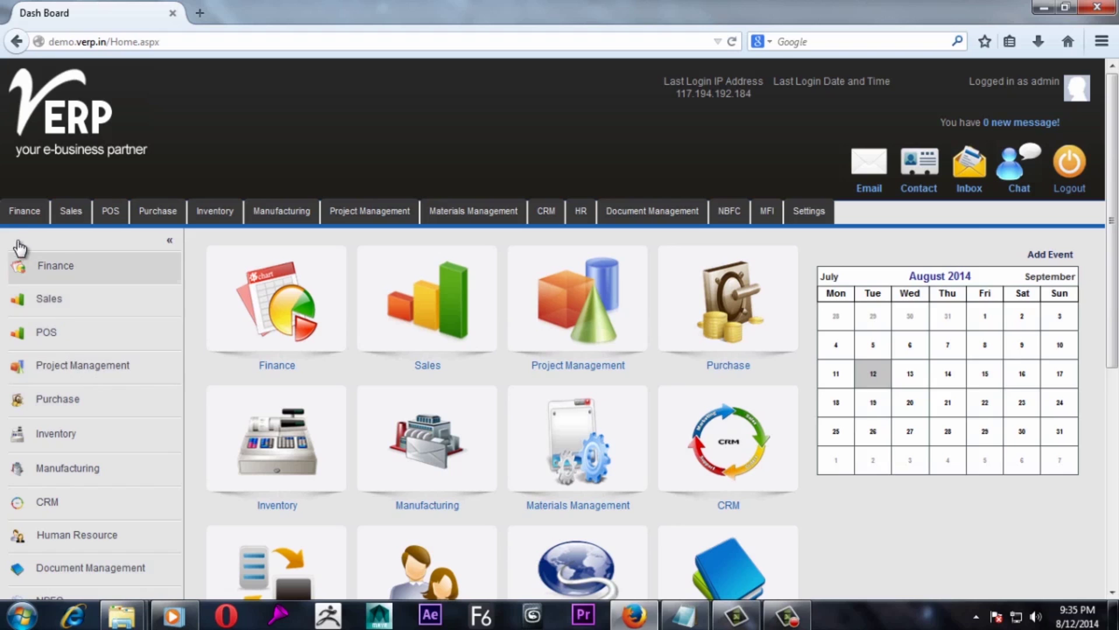
pyautogui.click(23, 219)
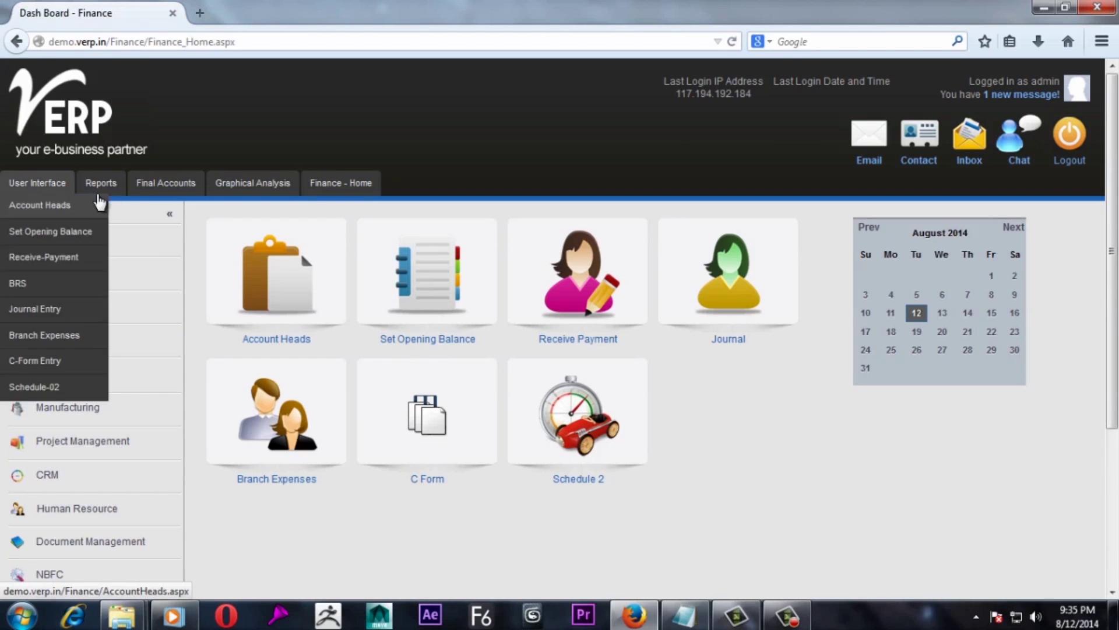
# Step: Survey the Finance module's functions and open the Account Heads form to examine its fields
pyautogui.moveTo(33, 195)
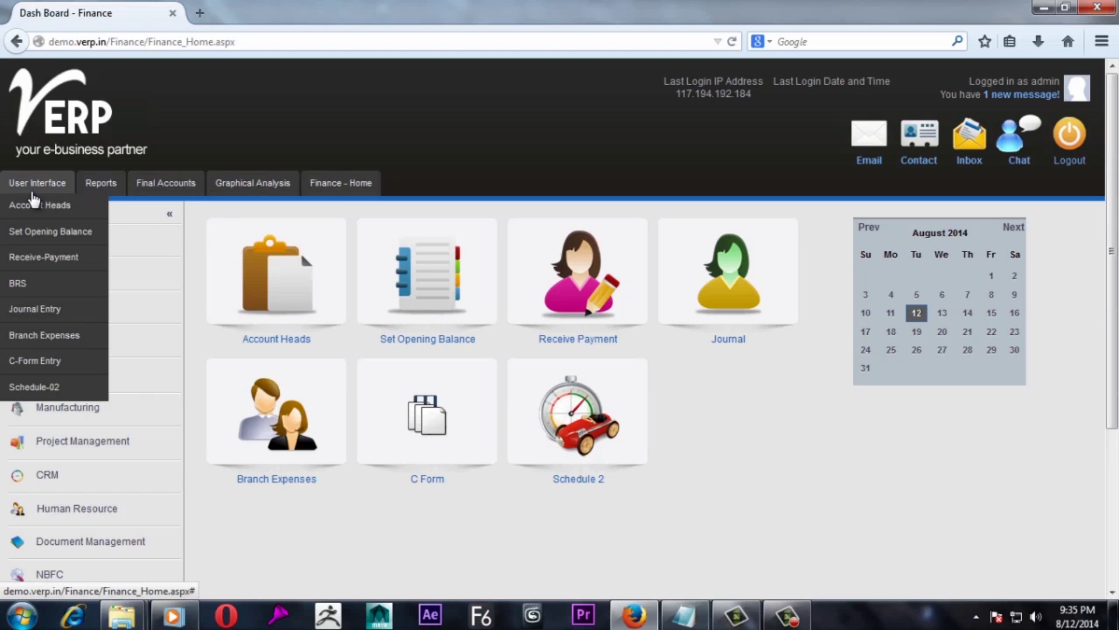
pyautogui.moveTo(105, 199)
pyautogui.moveTo(168, 193)
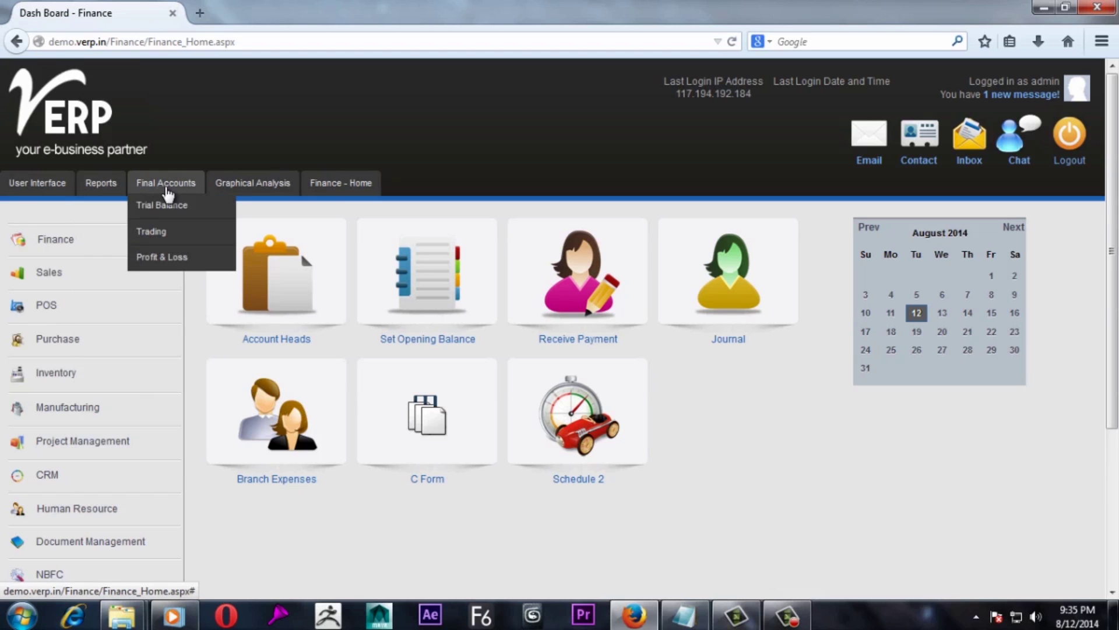
pyautogui.moveTo(264, 190)
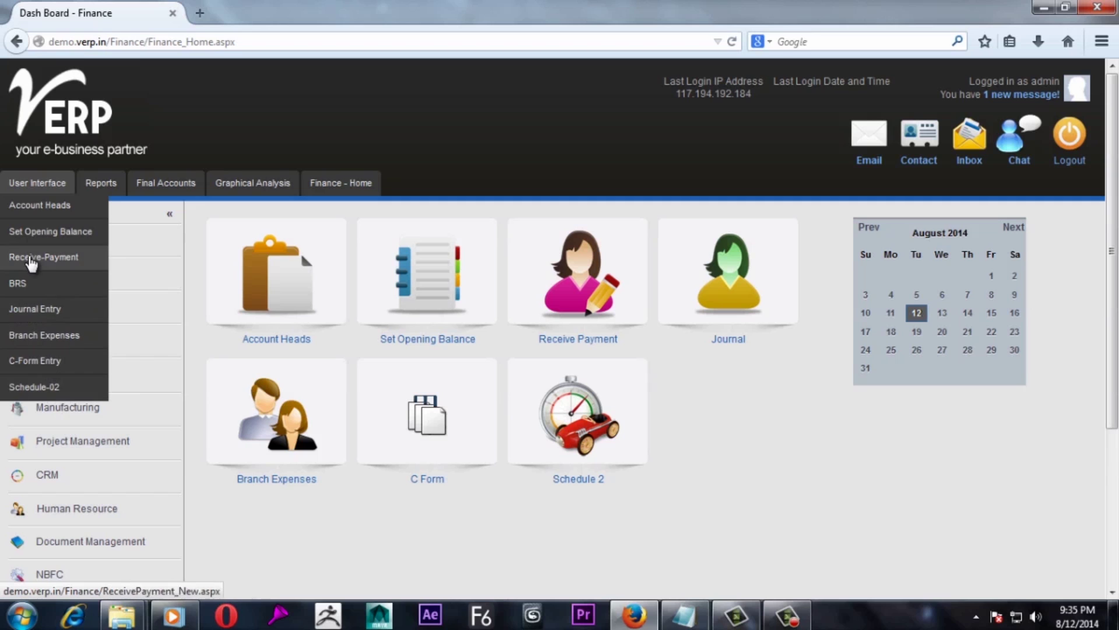
pyautogui.click(44, 214)
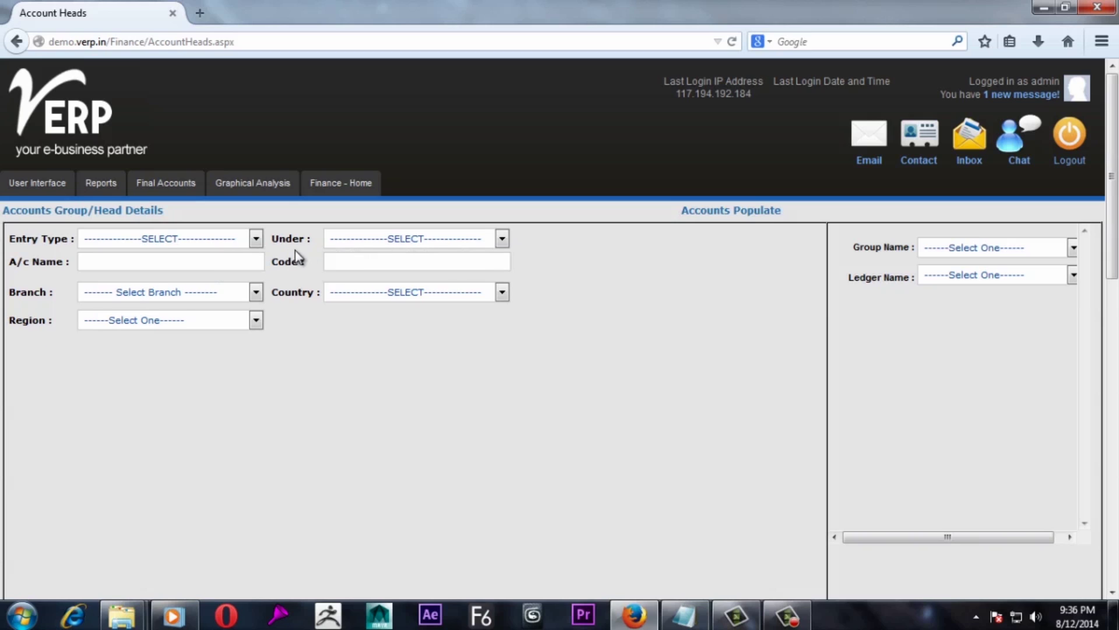
pyautogui.click(339, 261)
# Step: Go to Set Opening Balance and list the ledger balances of the account group directly below AC
pyautogui.moveTo(36, 187)
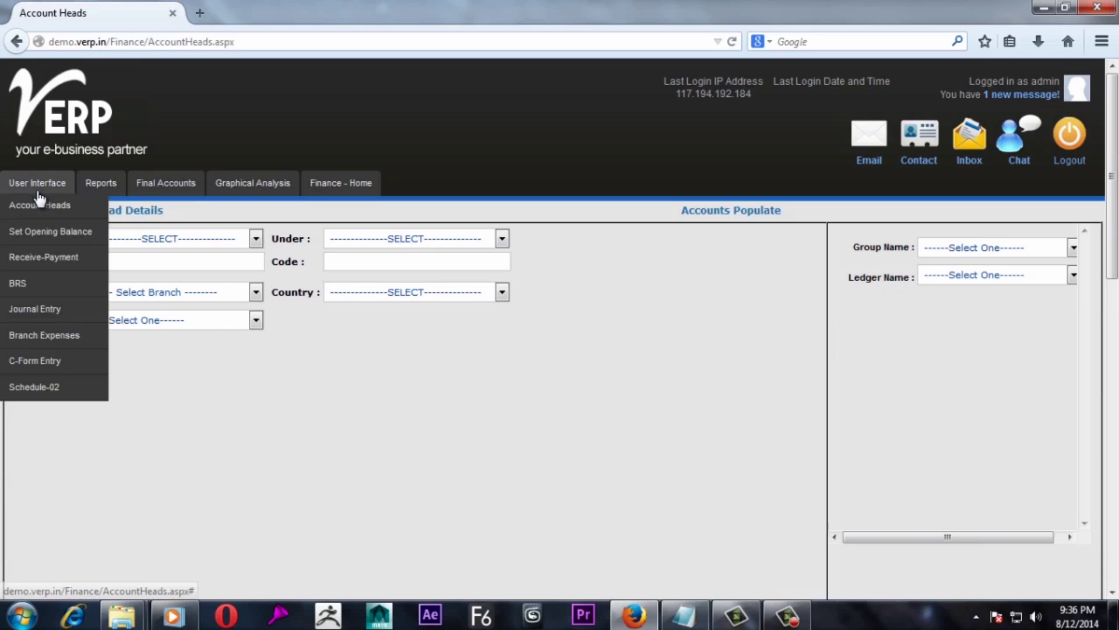
pyautogui.click(48, 239)
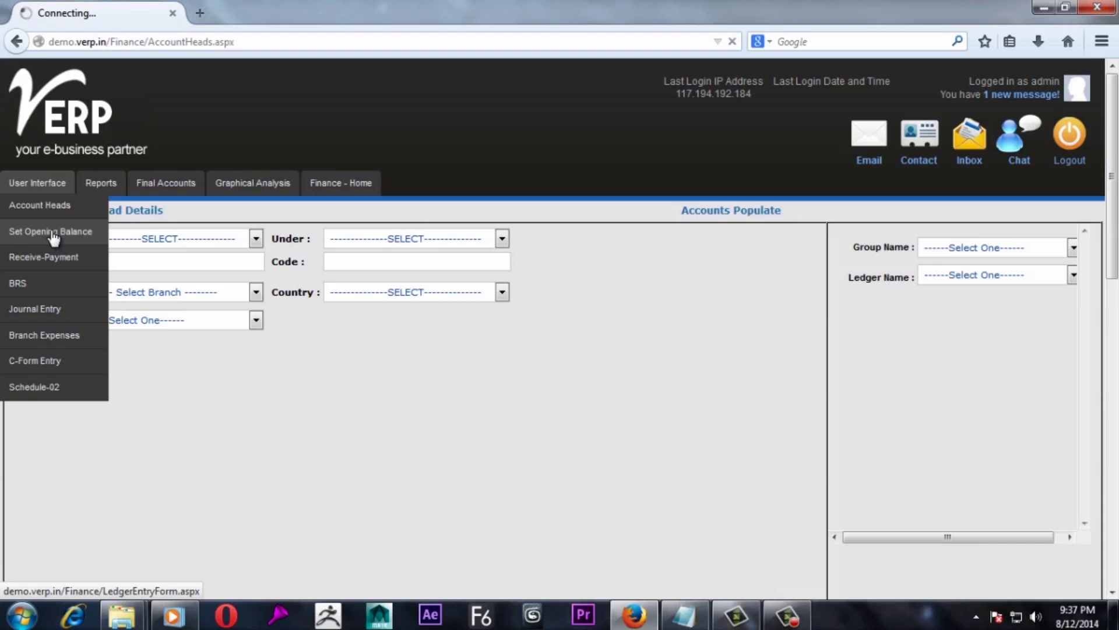
pyautogui.click(51, 231)
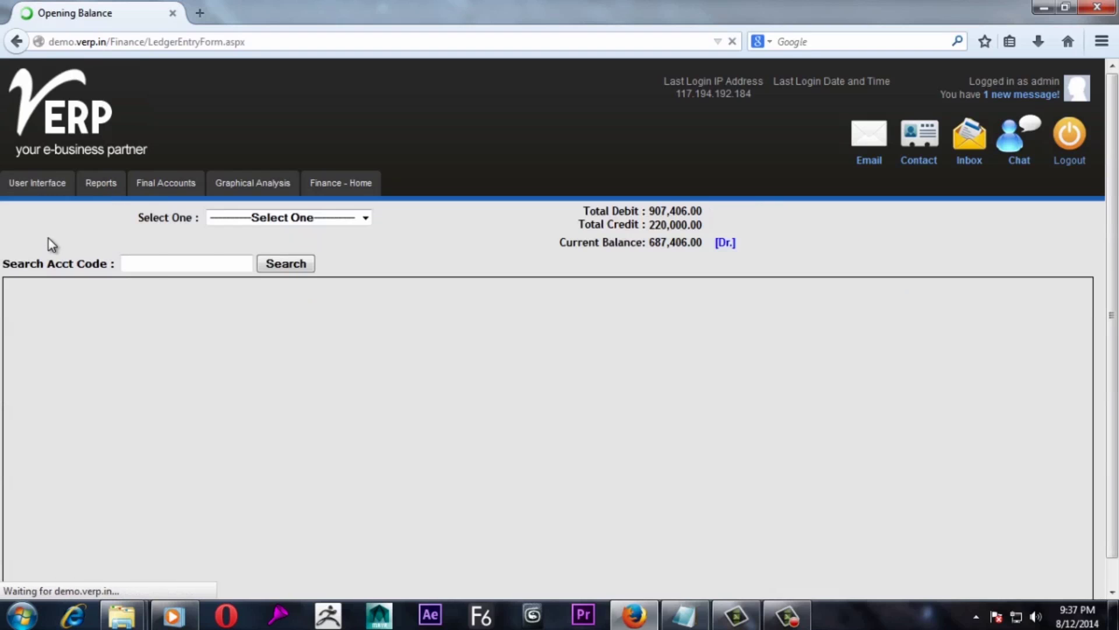
pyautogui.click(367, 219)
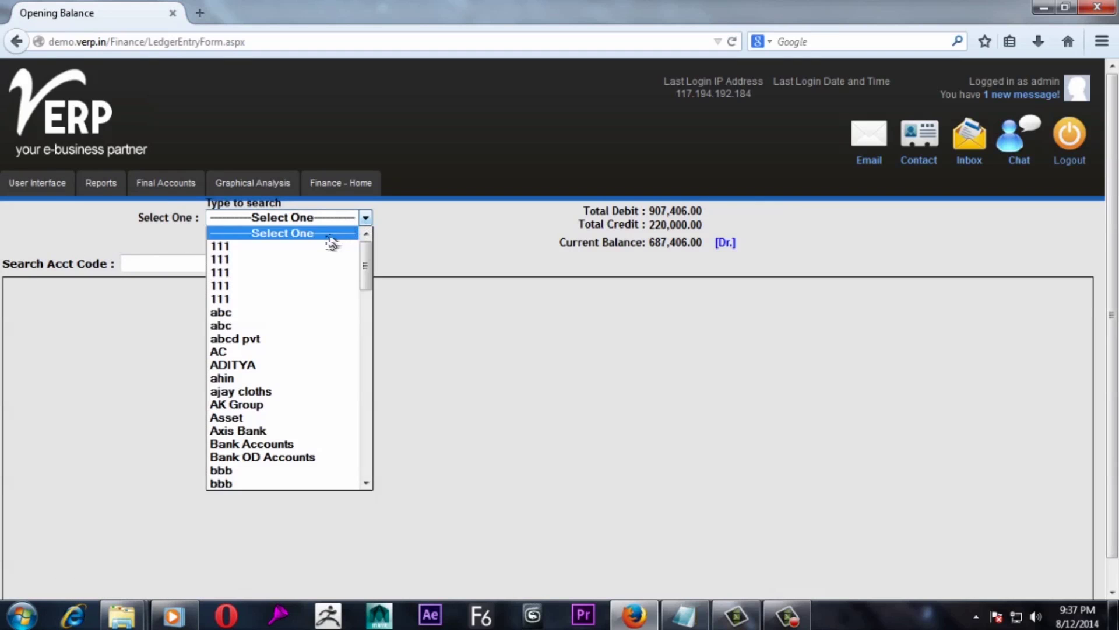
pyautogui.click(238, 365)
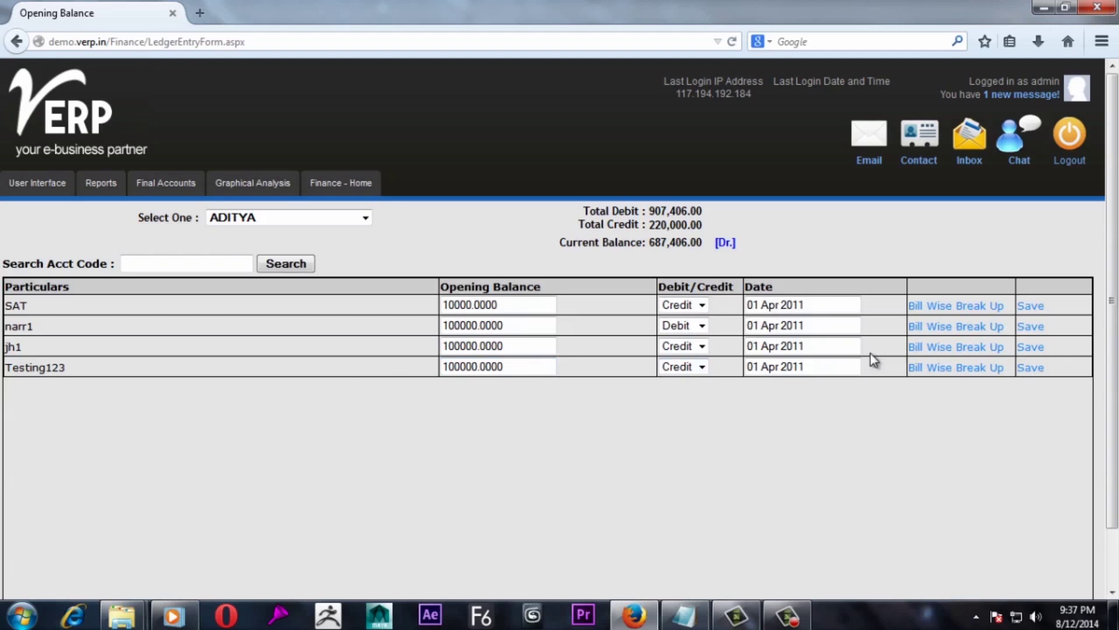
# Step: View the Bill Wise Break Up entry form for the SAT ledger and its Browse view
pyautogui.click(942, 311)
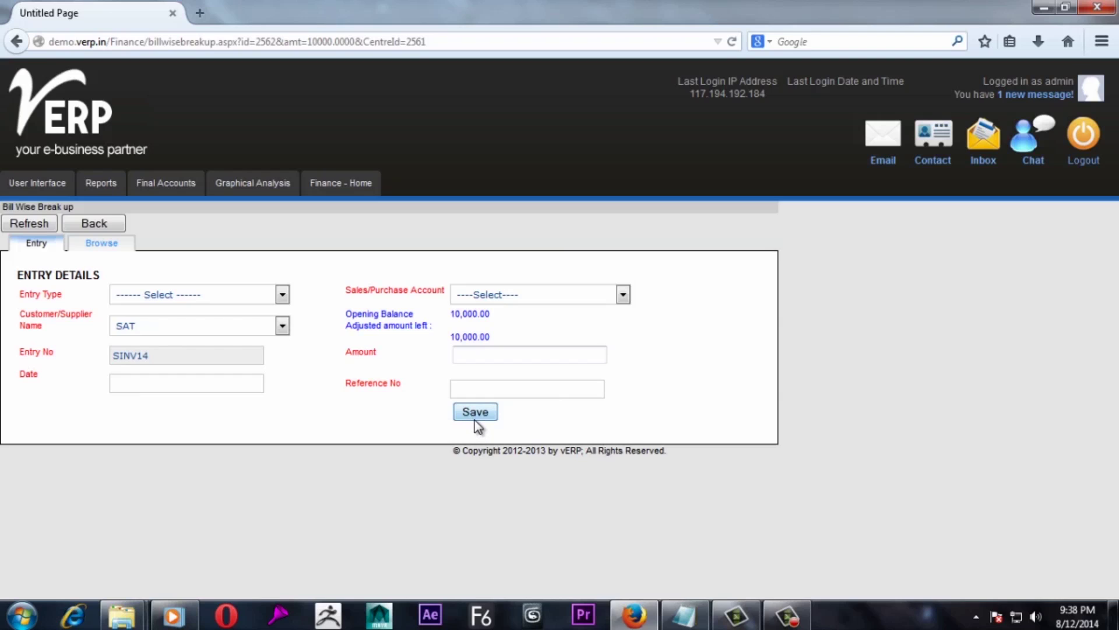
pyautogui.click(111, 250)
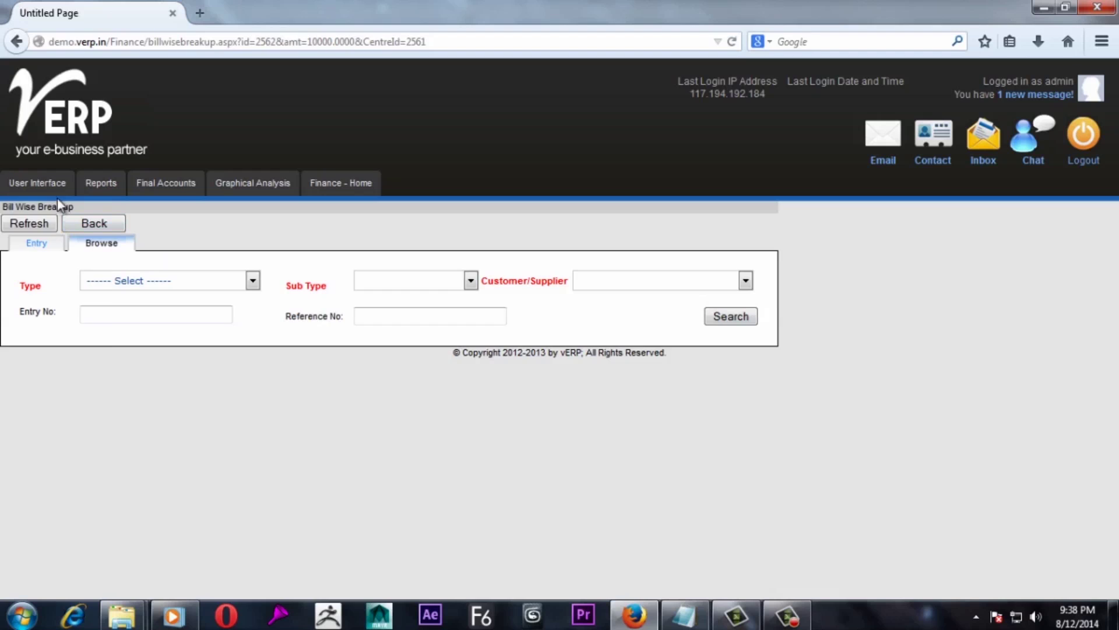
# Step: Examine the Receive-Payment entry form, including its Narration field, and open the BRS page
pyautogui.moveTo(57, 189)
pyautogui.click(34, 268)
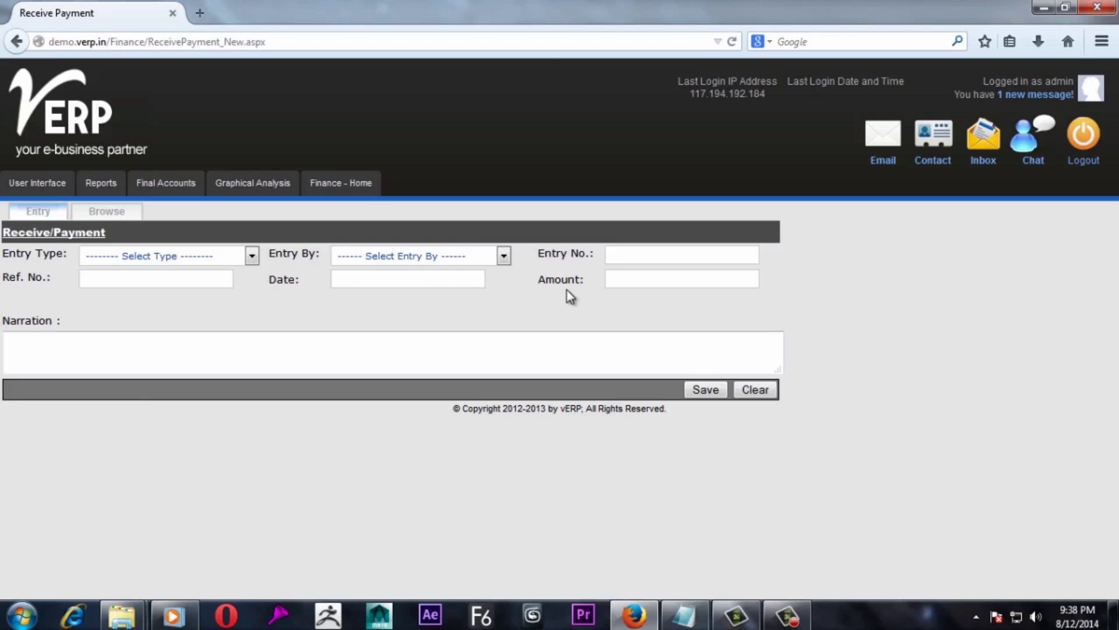
pyautogui.click(44, 338)
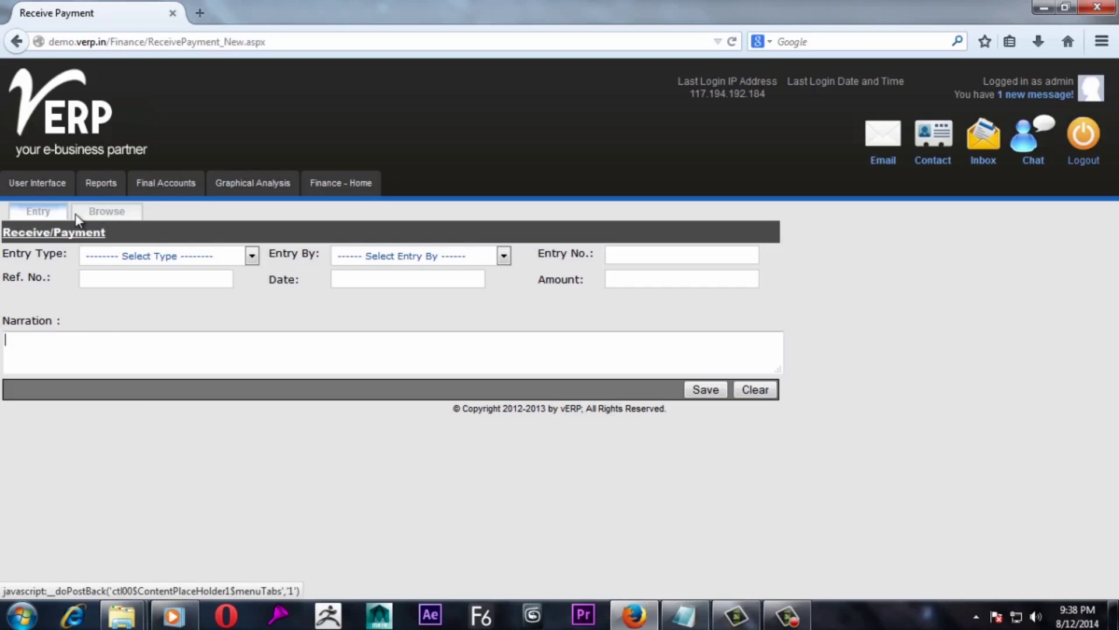
pyautogui.moveTo(39, 186)
pyautogui.click(38, 285)
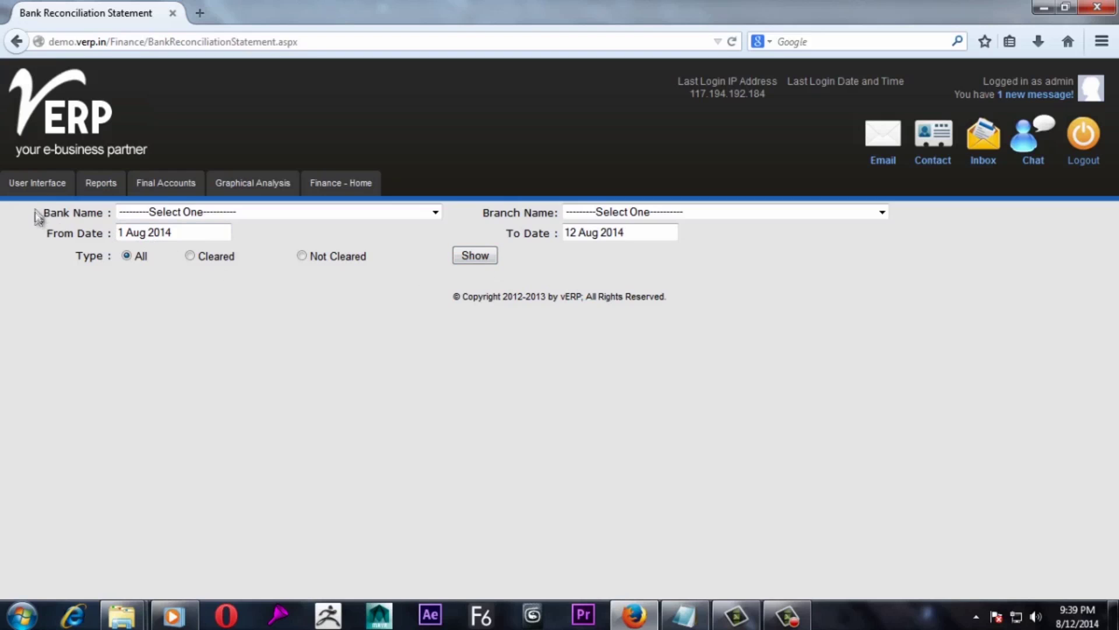
# Step: Open the Journal Entry form and display the existing journal entries
pyautogui.moveTo(37, 184)
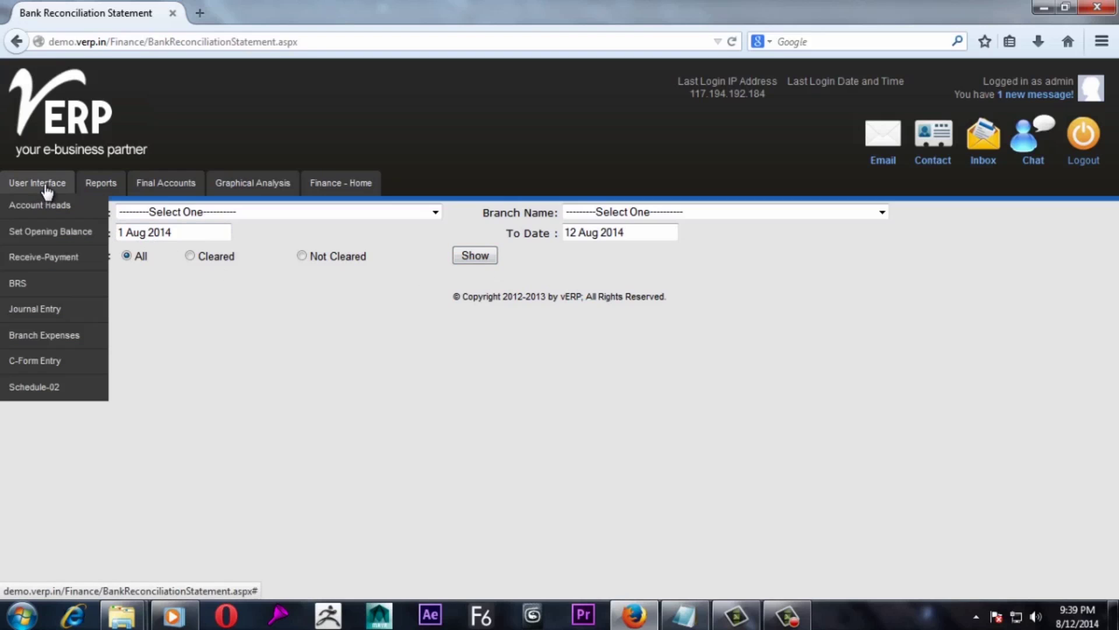
pyautogui.click(38, 318)
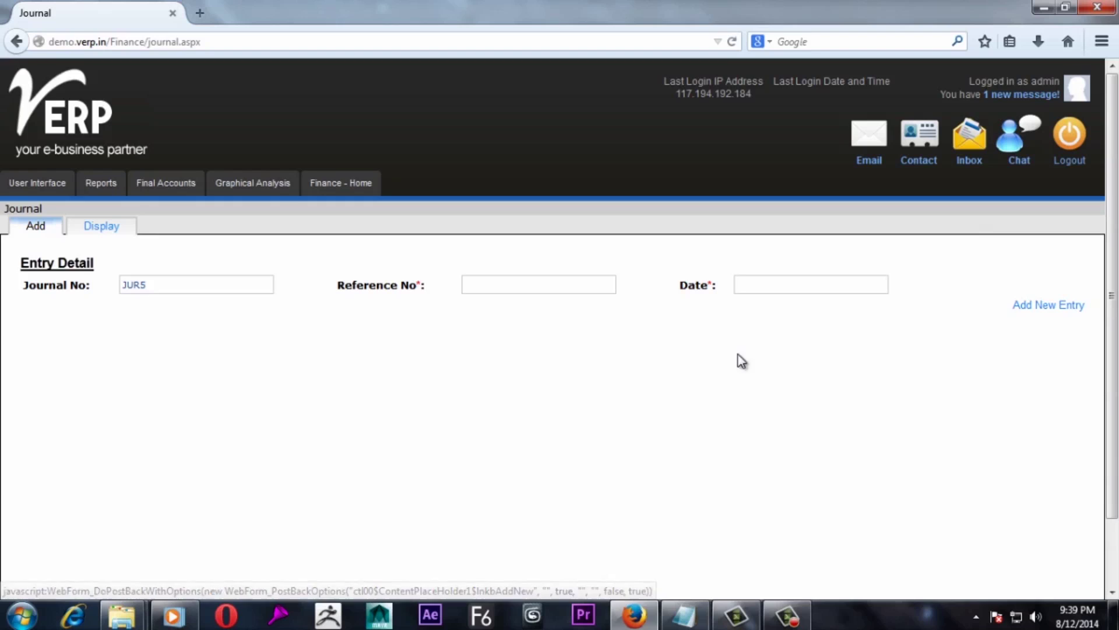
pyautogui.click(100, 234)
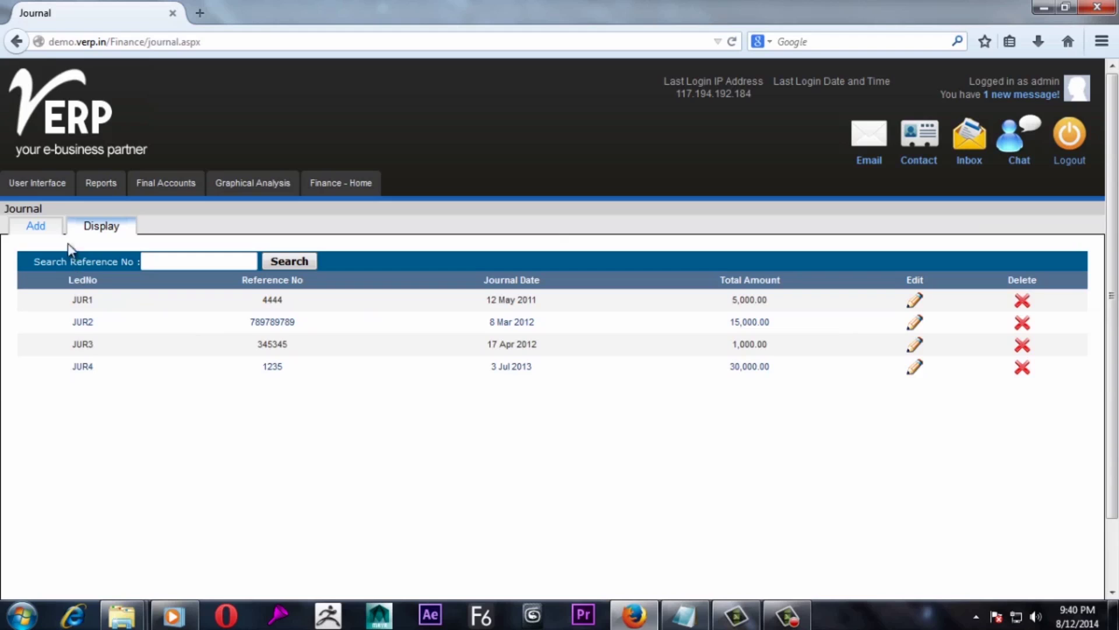
# Step: View the Branch Expenses entry form and open the C-Form Entry page
pyautogui.moveTo(56, 188)
pyautogui.click(37, 336)
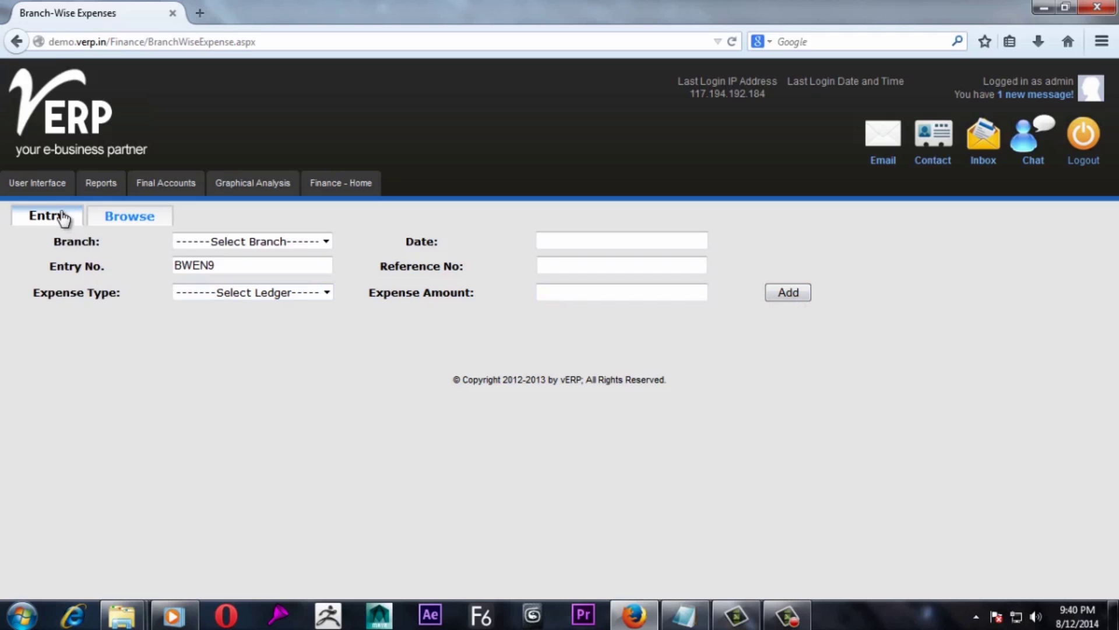
pyautogui.moveTo(58, 190)
pyautogui.click(40, 357)
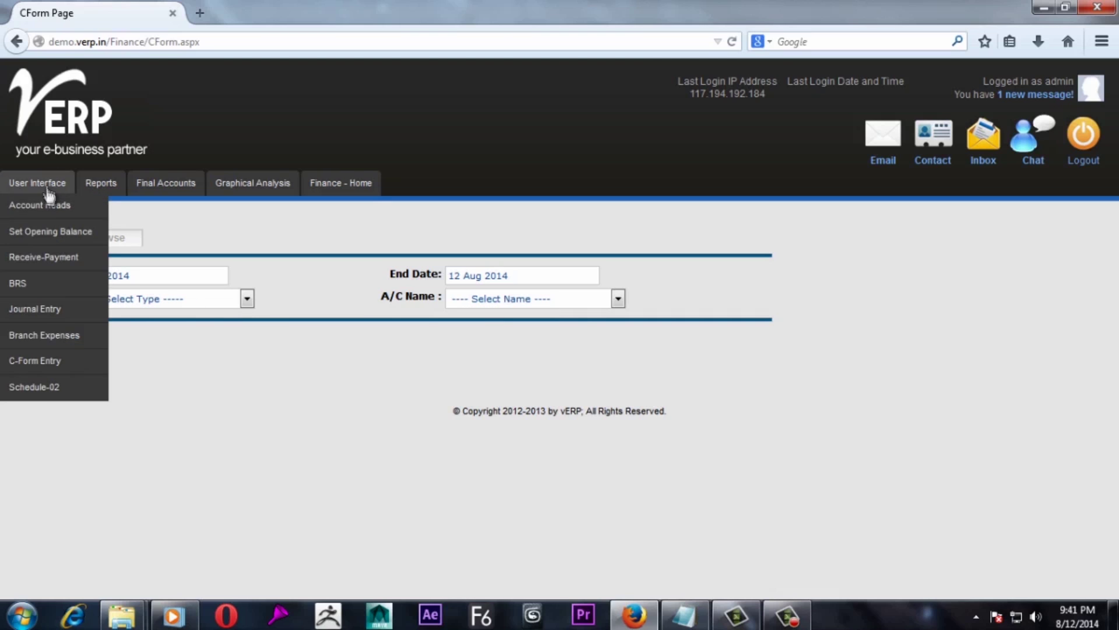
# Step: Open the Schedule-02 form, go through its amount, entry number, date, reference and depreciation fields, and browse the existing entries
pyautogui.moveTo(32, 187)
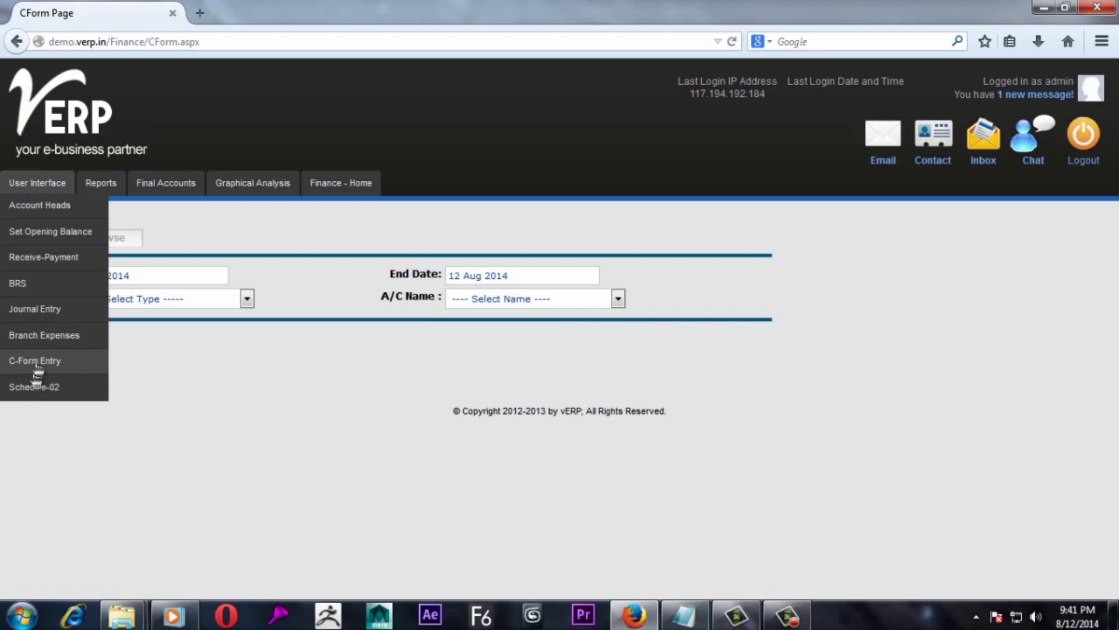
pyautogui.click(32, 388)
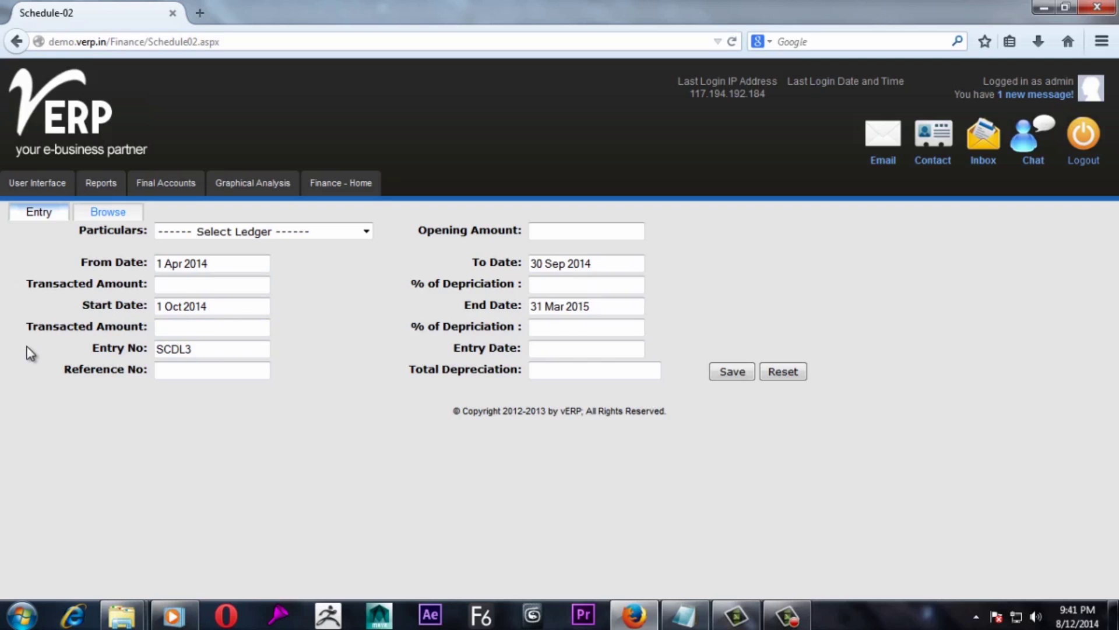
pyautogui.click(534, 333)
pyautogui.click(183, 354)
pyautogui.click(533, 351)
pyautogui.click(157, 373)
pyautogui.click(533, 376)
pyautogui.click(111, 213)
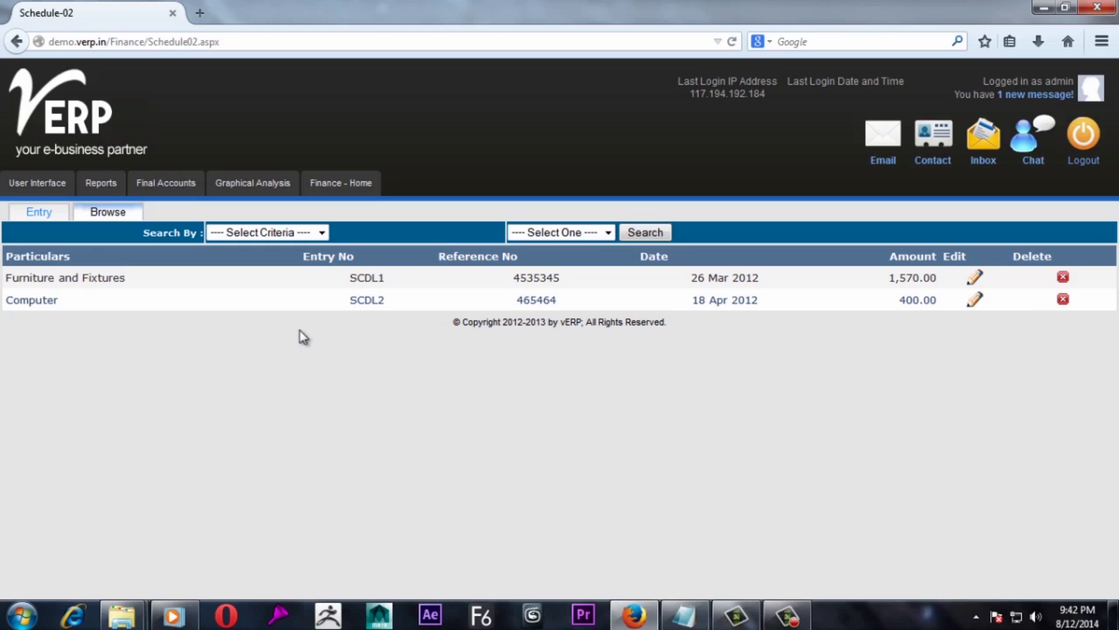
# Step: View the Ledger report's filter and export options and return to the Finance home page
pyautogui.moveTo(62, 188)
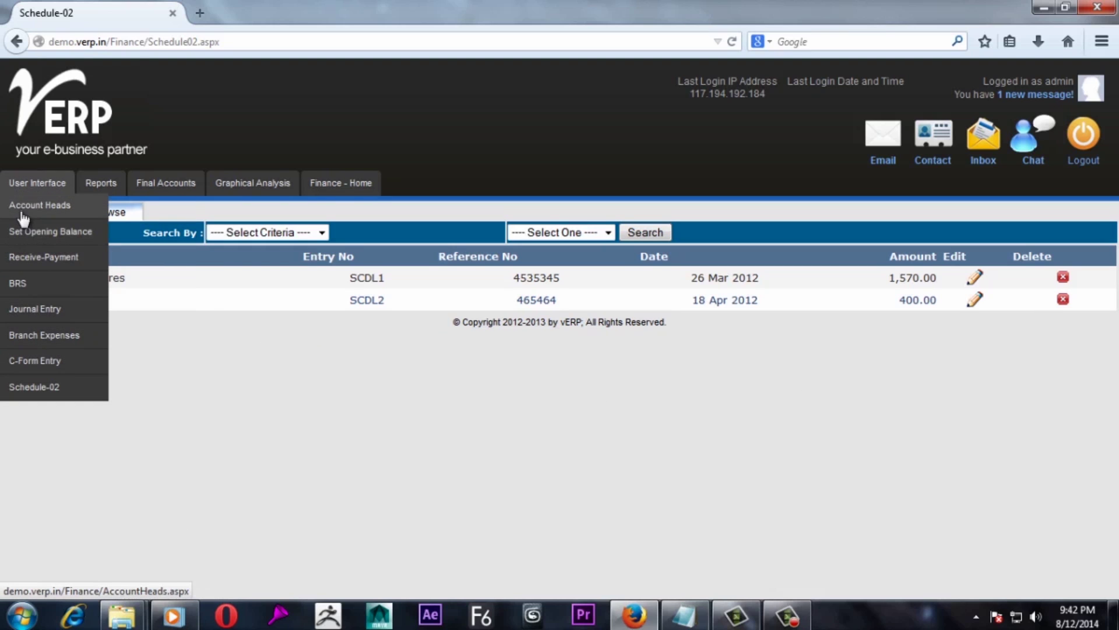
pyautogui.moveTo(95, 195)
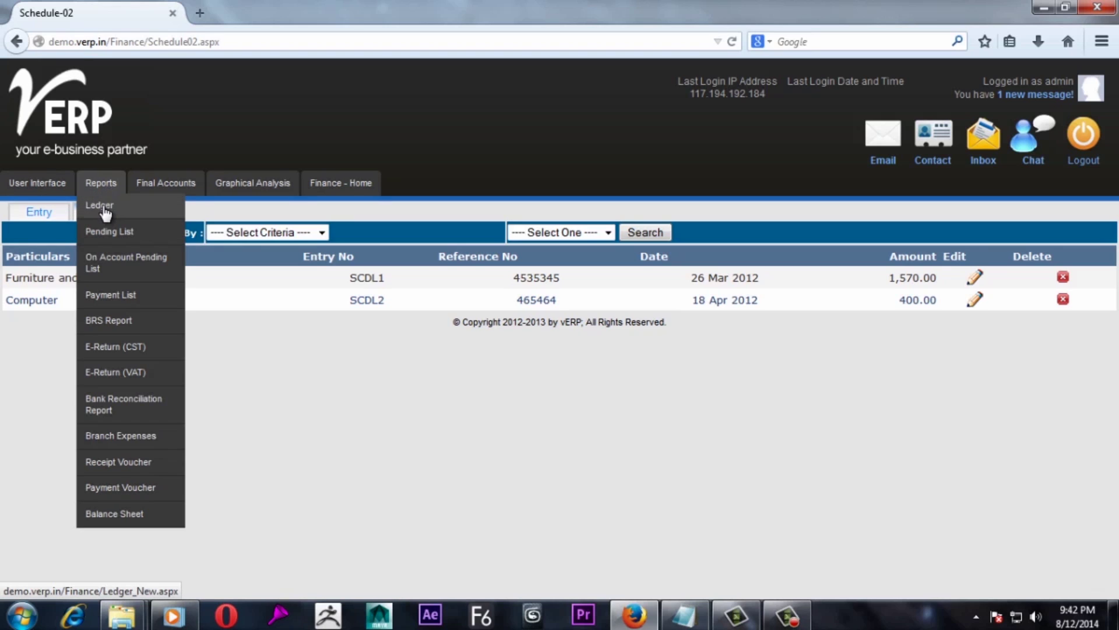
pyautogui.click(105, 213)
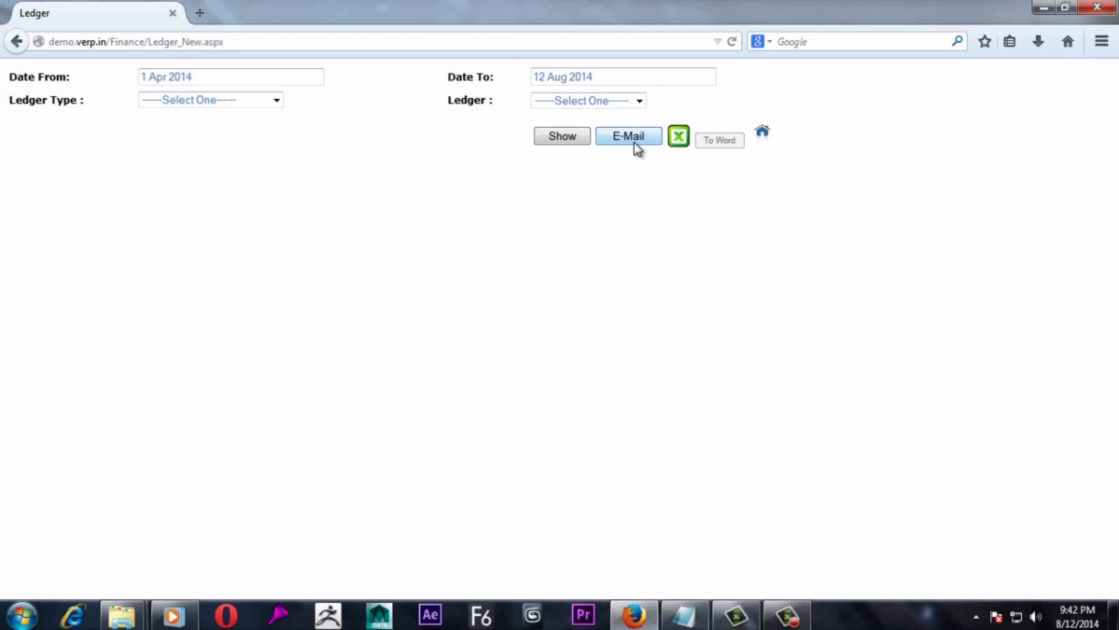
pyautogui.click(763, 138)
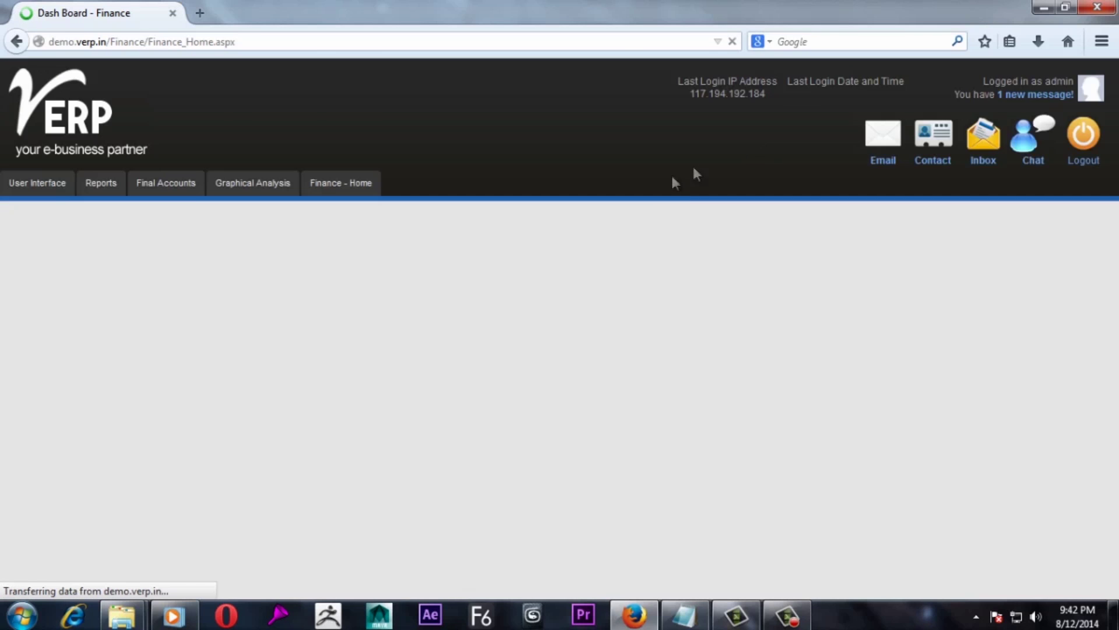
# Step: View the Pending List report's date, account and export options and return to the Finance home page
pyautogui.moveTo(111, 192)
pyautogui.click(109, 238)
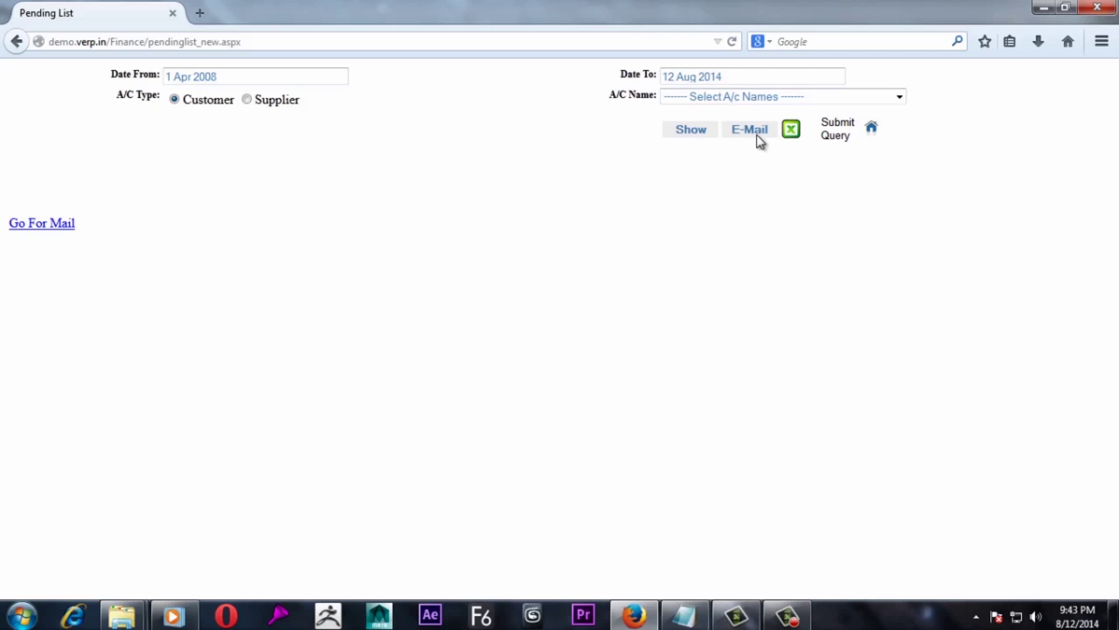
pyautogui.click(872, 128)
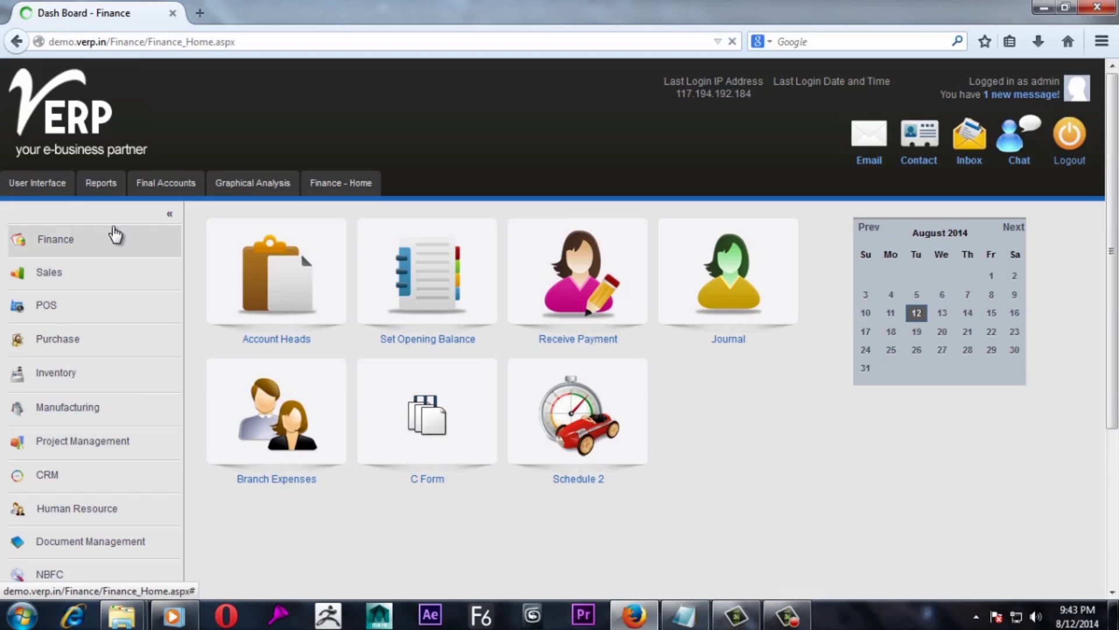
# Step: Open the On Account Pending List report, go through its date and display options, and return to the Finance home page
pyautogui.moveTo(101, 183)
pyautogui.click(115, 267)
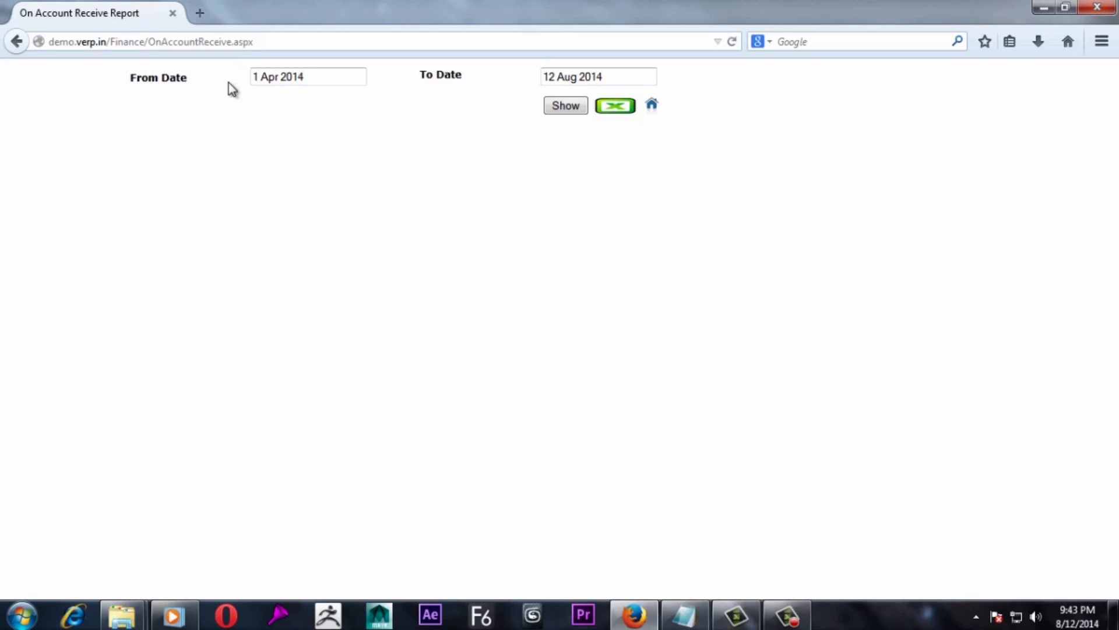
pyautogui.click(556, 82)
pyautogui.click(566, 107)
pyautogui.click(651, 106)
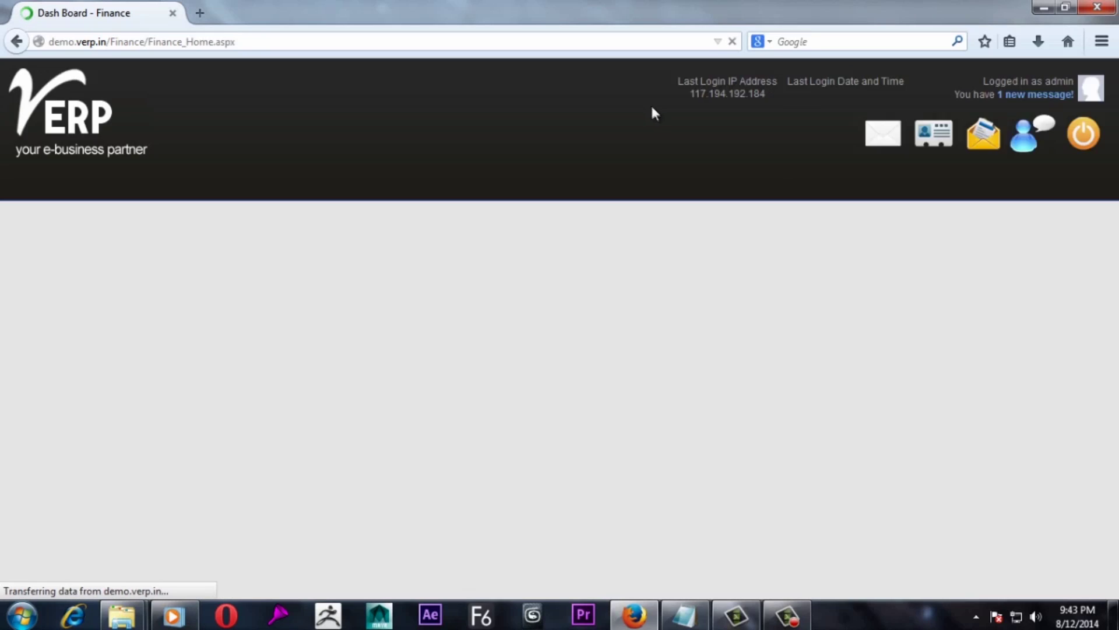
# Step: View the Payment List report's date, account type, account name and bill number options and return to the Finance home page
pyautogui.moveTo(101, 183)
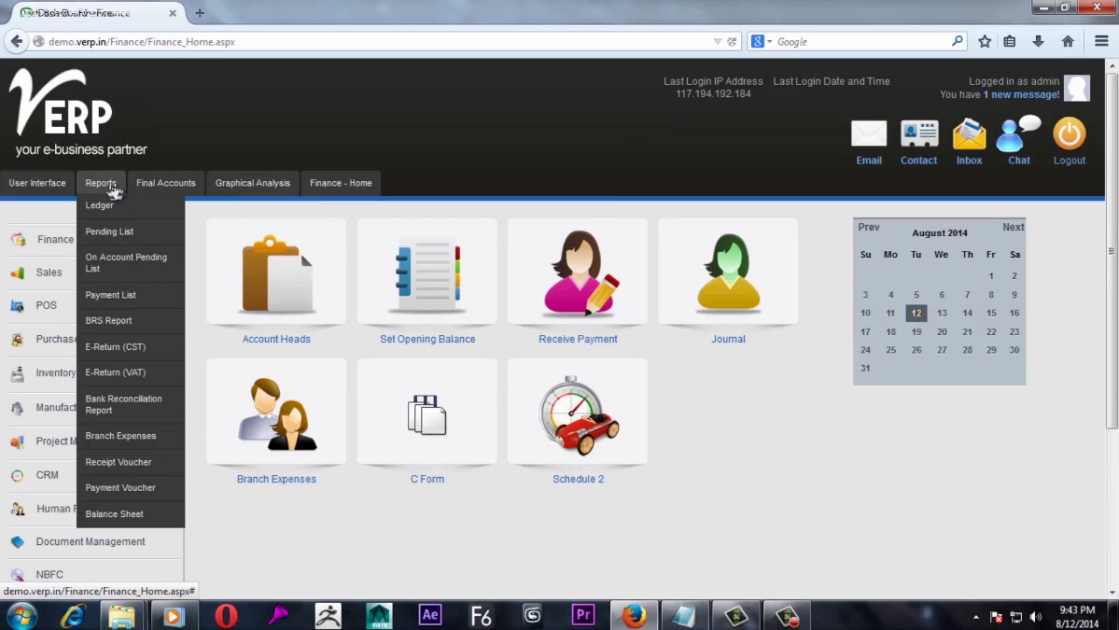
pyautogui.click(117, 301)
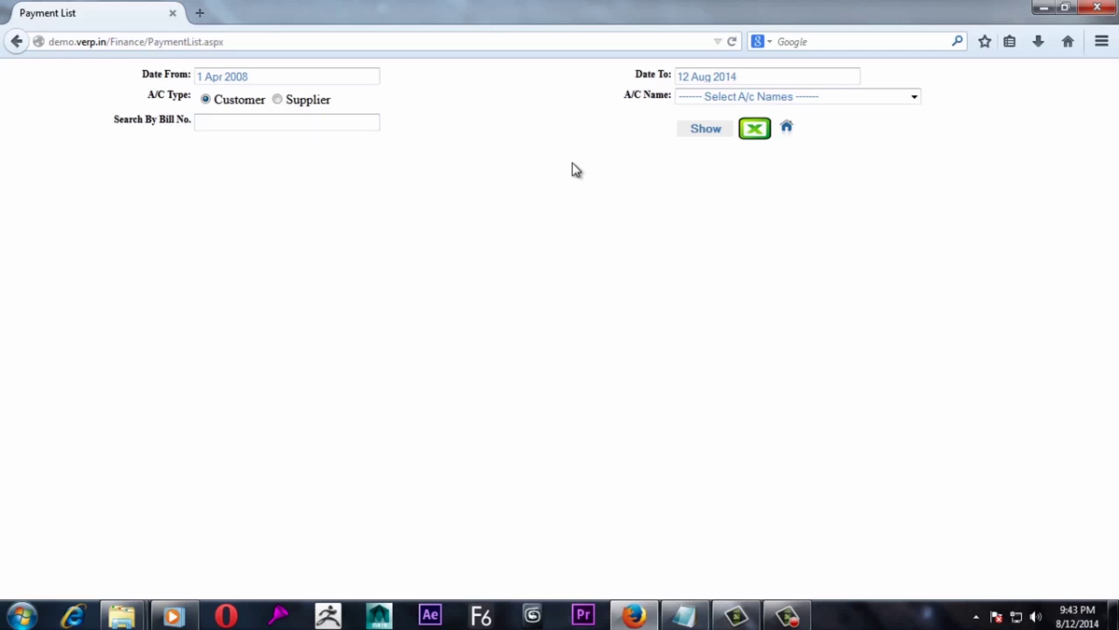
pyautogui.click(787, 128)
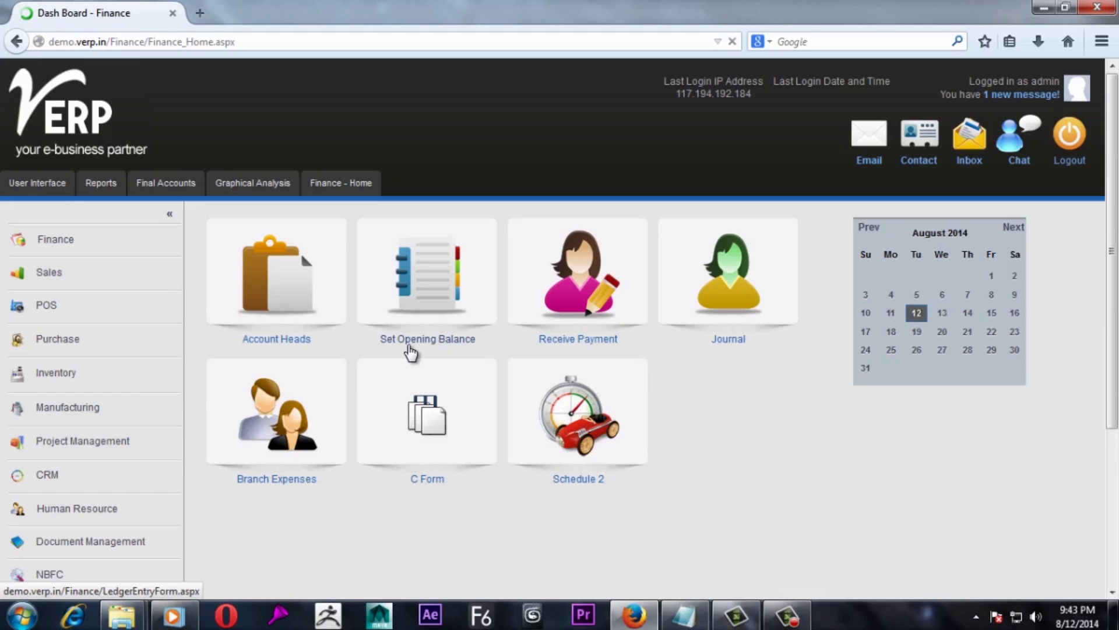
# Step: View the BRS Report's bank, branch and date filters and the E-Return (CST) C-Form report's options, ending on the Finance home page
pyautogui.moveTo(101, 182)
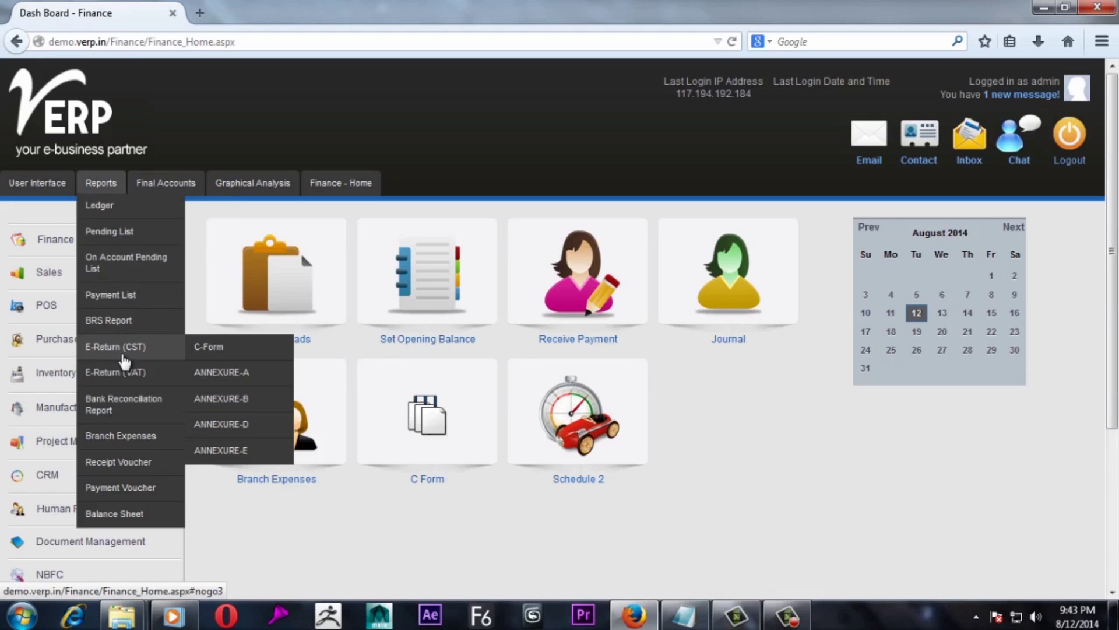
pyautogui.click(109, 321)
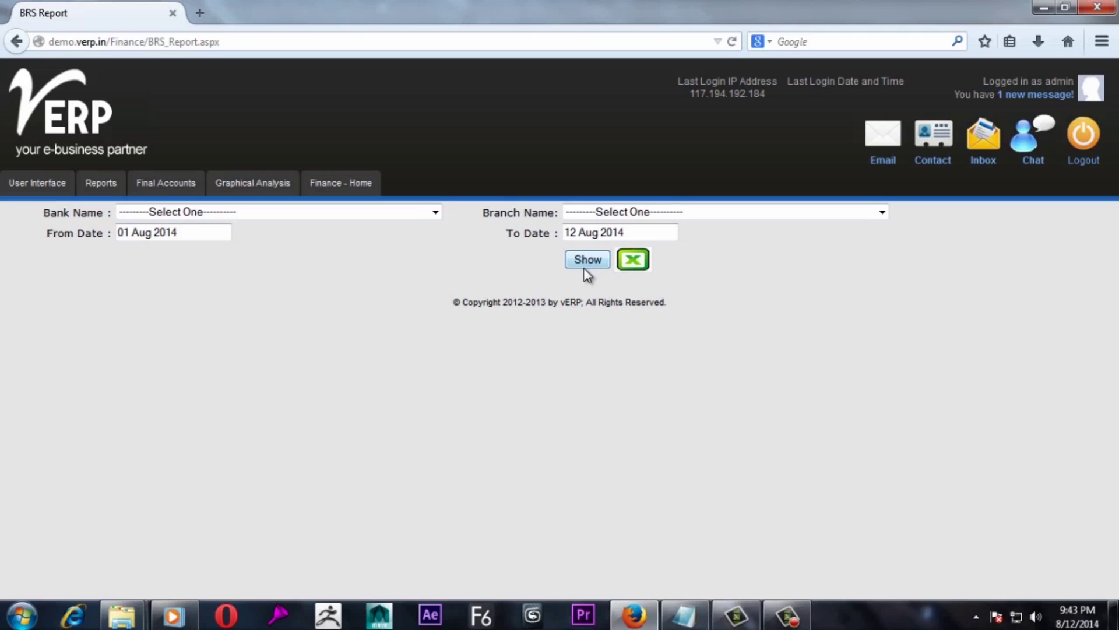
pyautogui.moveTo(101, 185)
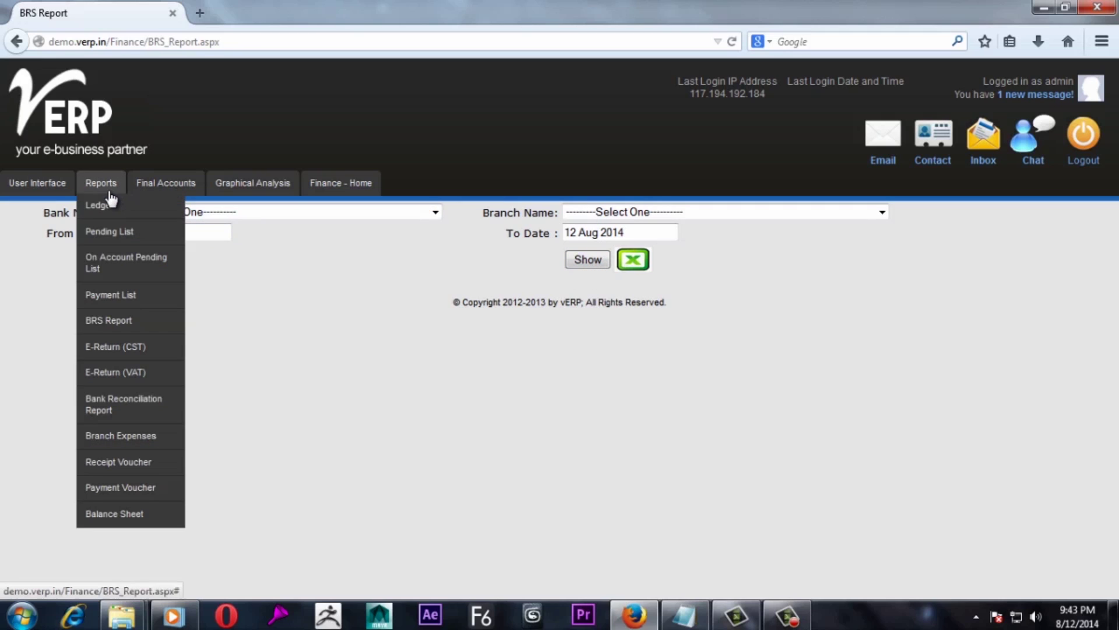
pyautogui.moveTo(120, 356)
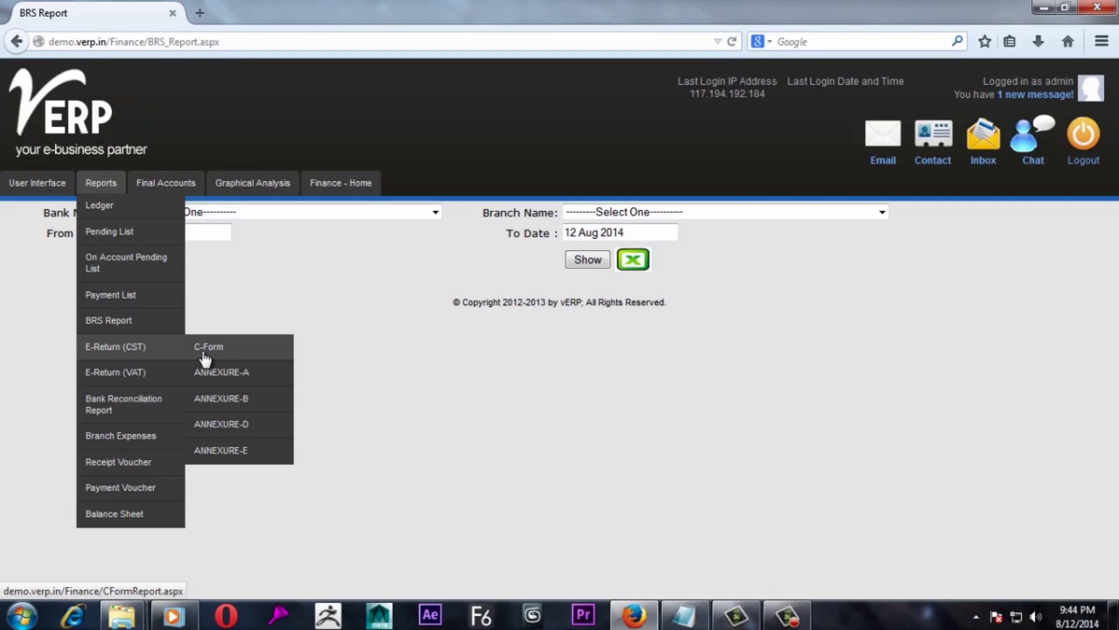
pyautogui.click(222, 349)
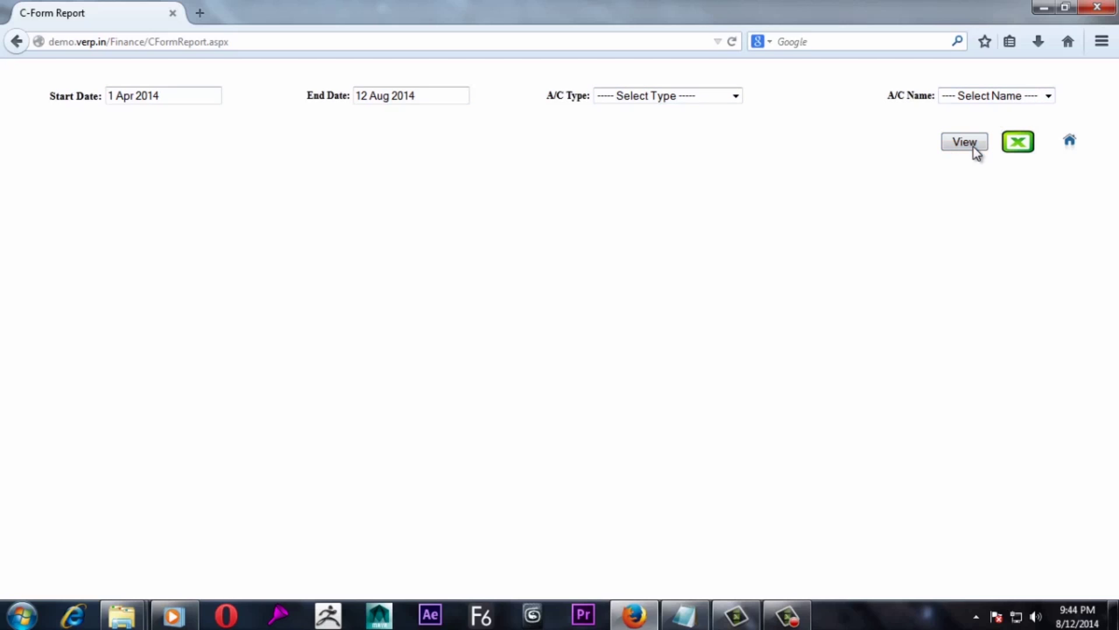
pyautogui.click(1070, 143)
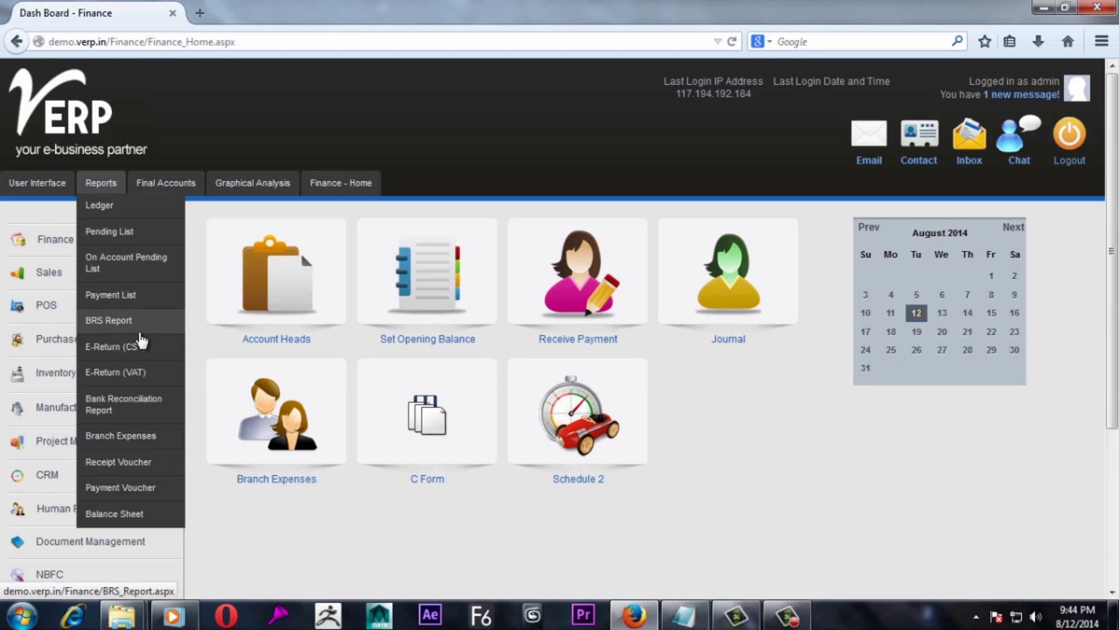
# Step: View the date and export options of the E-Return (CST) ANNEXURE-A and ANNEXURE-B reports, returning to the Finance home page after each
pyautogui.click(219, 378)
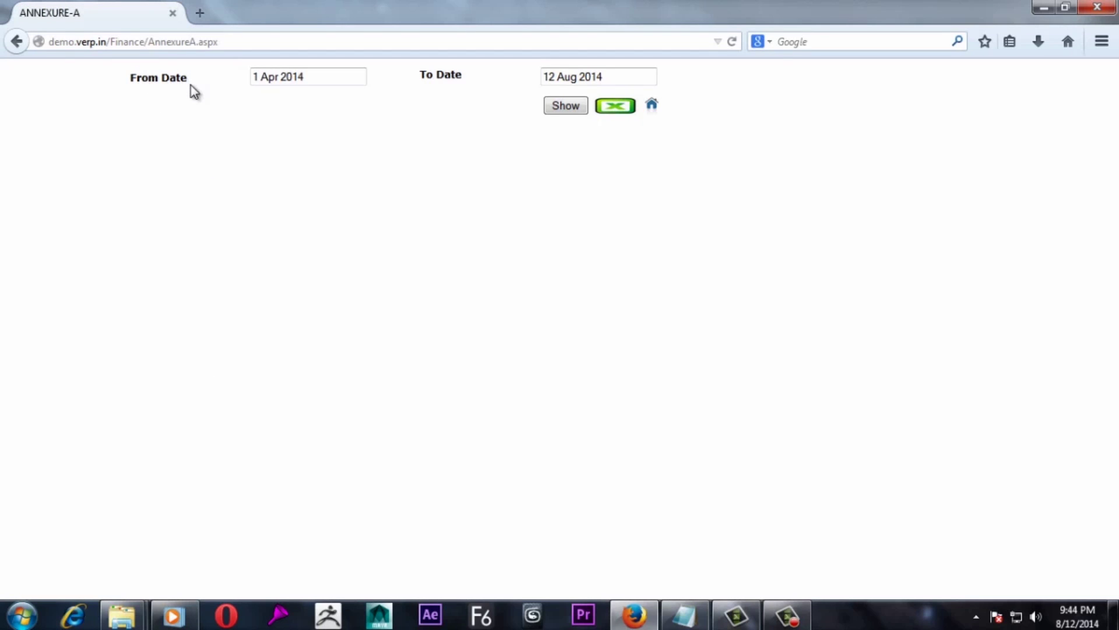
pyautogui.click(652, 106)
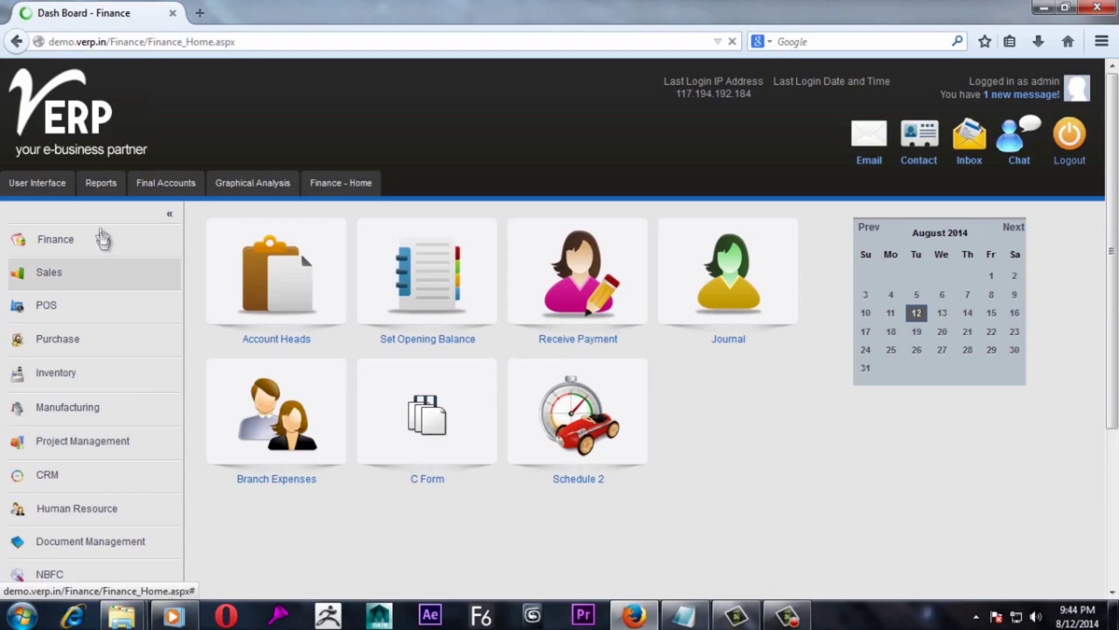
pyautogui.moveTo(96, 187)
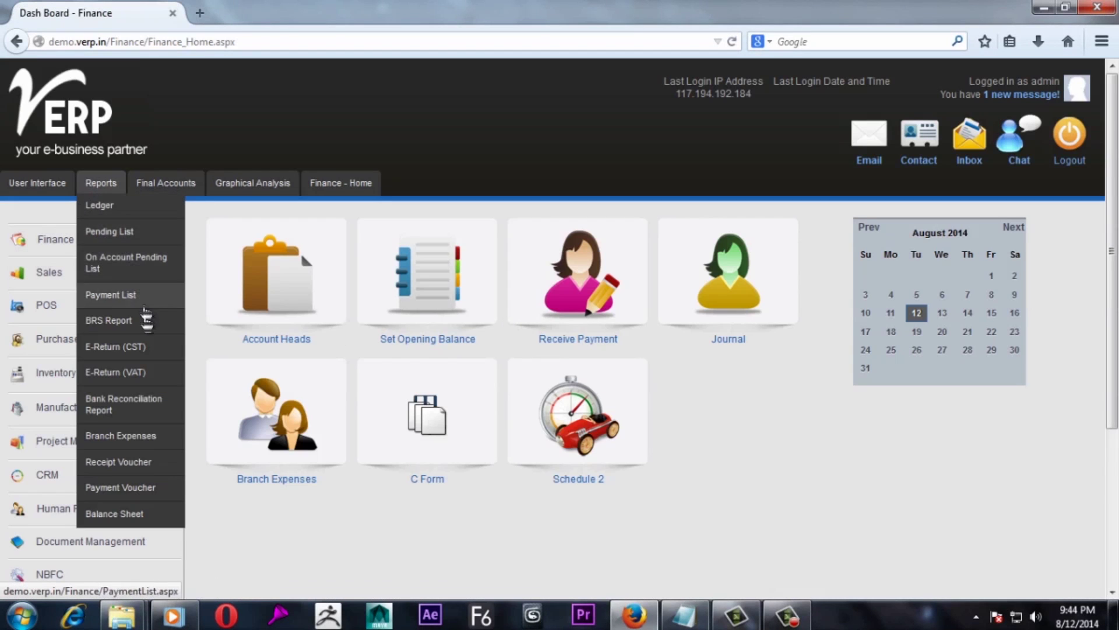
pyautogui.moveTo(146, 350)
pyautogui.click(239, 402)
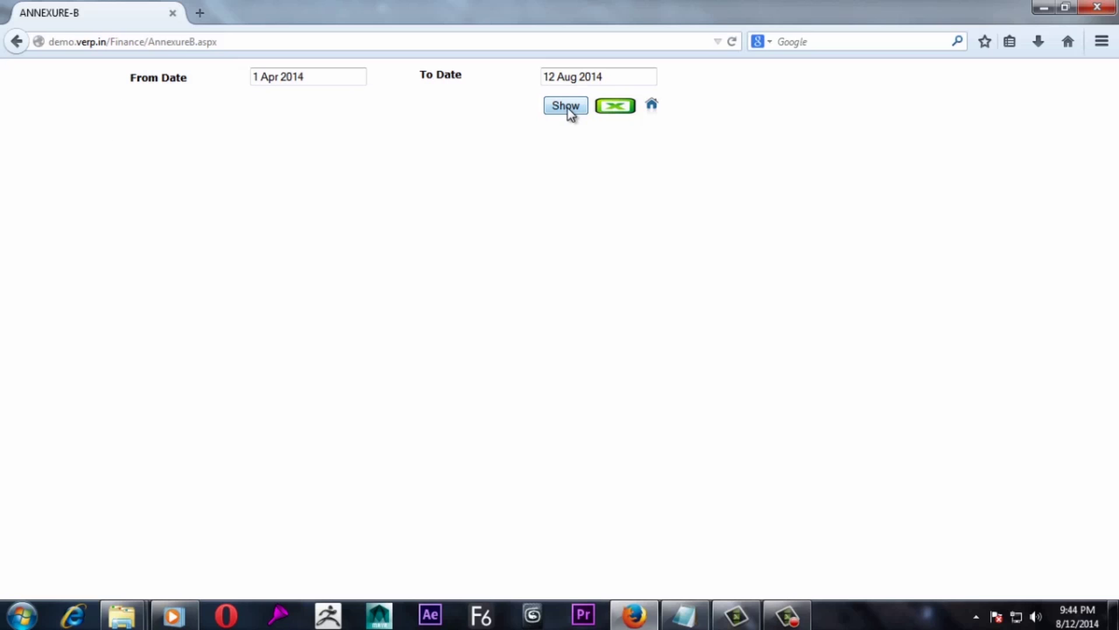
pyautogui.click(654, 107)
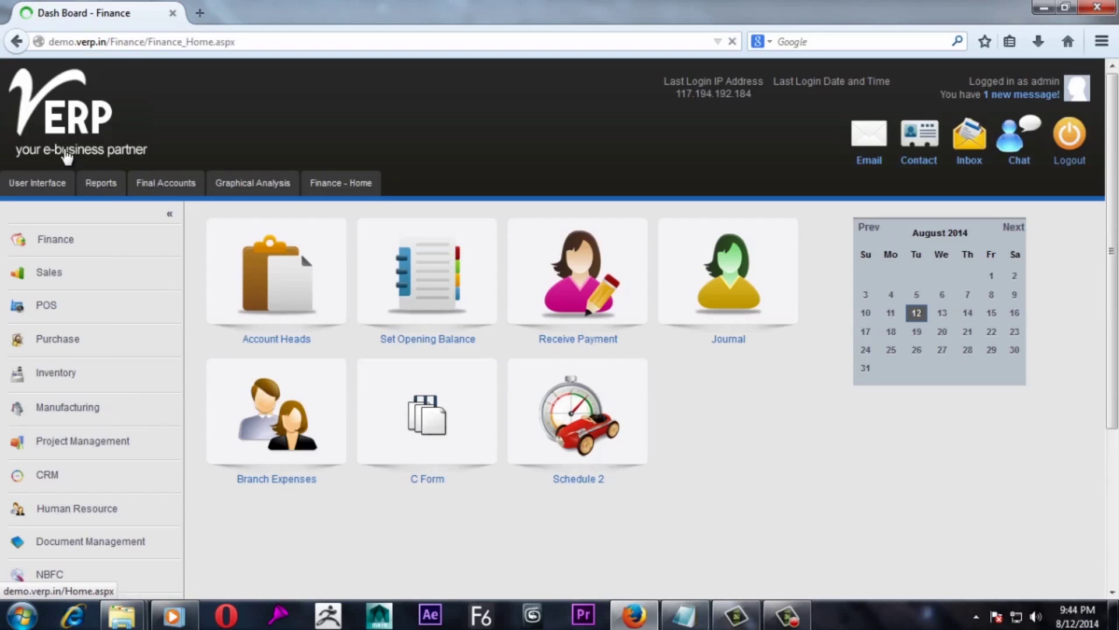
# Step: View the E-Return (VAT) ANNEXURE-B-PART I report's date, ledger type and lower limit options and return to the Finance home page
pyautogui.moveTo(100, 183)
pyautogui.moveTo(116, 346)
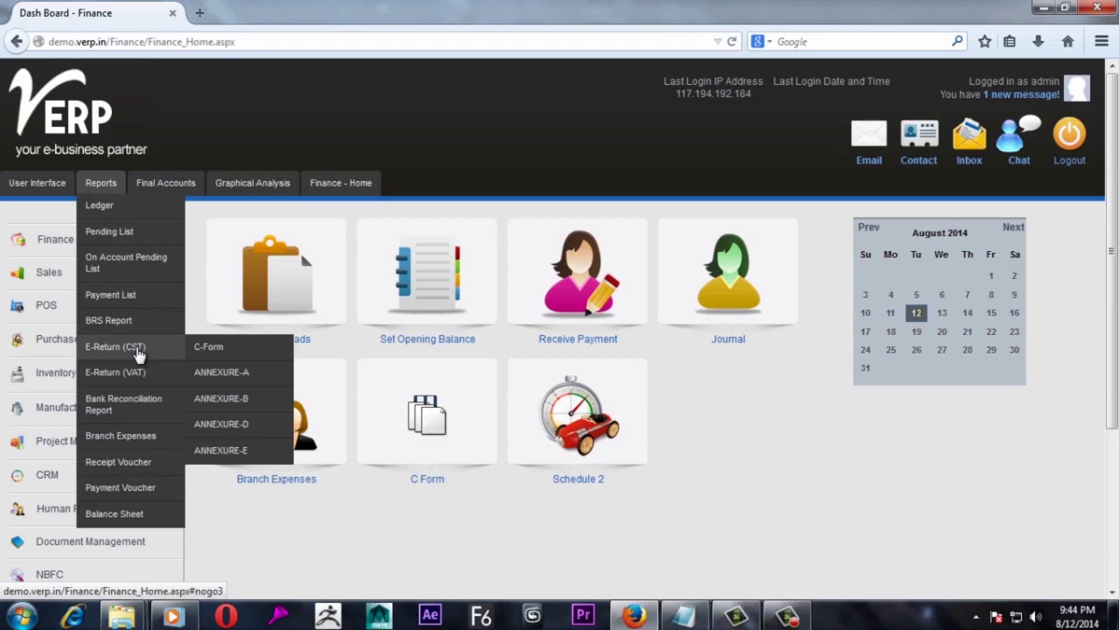
pyautogui.moveTo(113, 376)
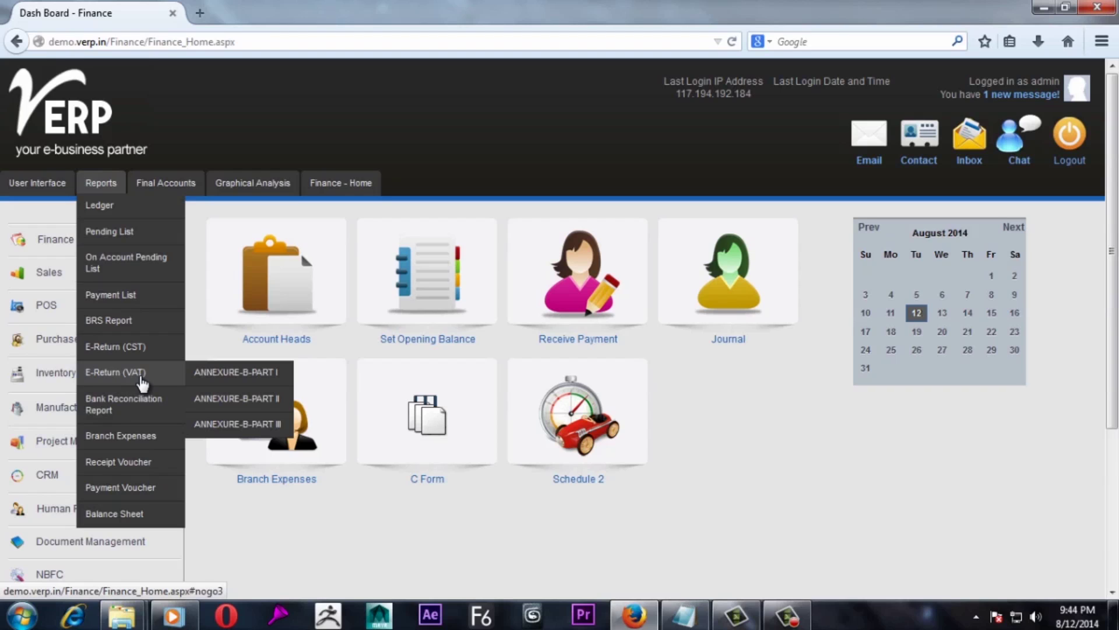
pyautogui.click(254, 376)
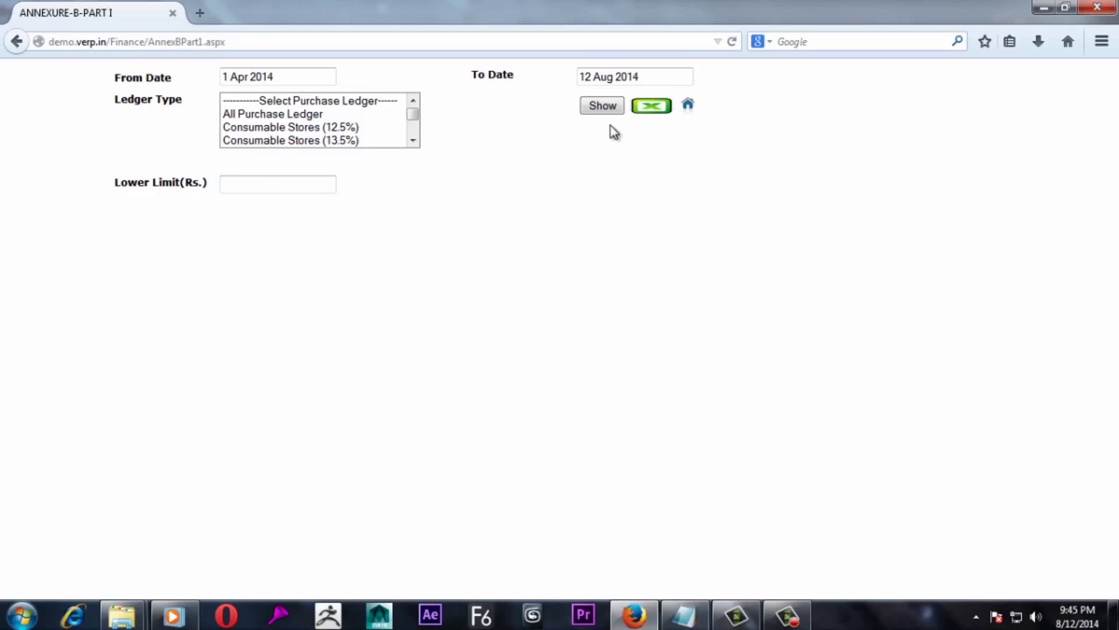
pyautogui.click(689, 107)
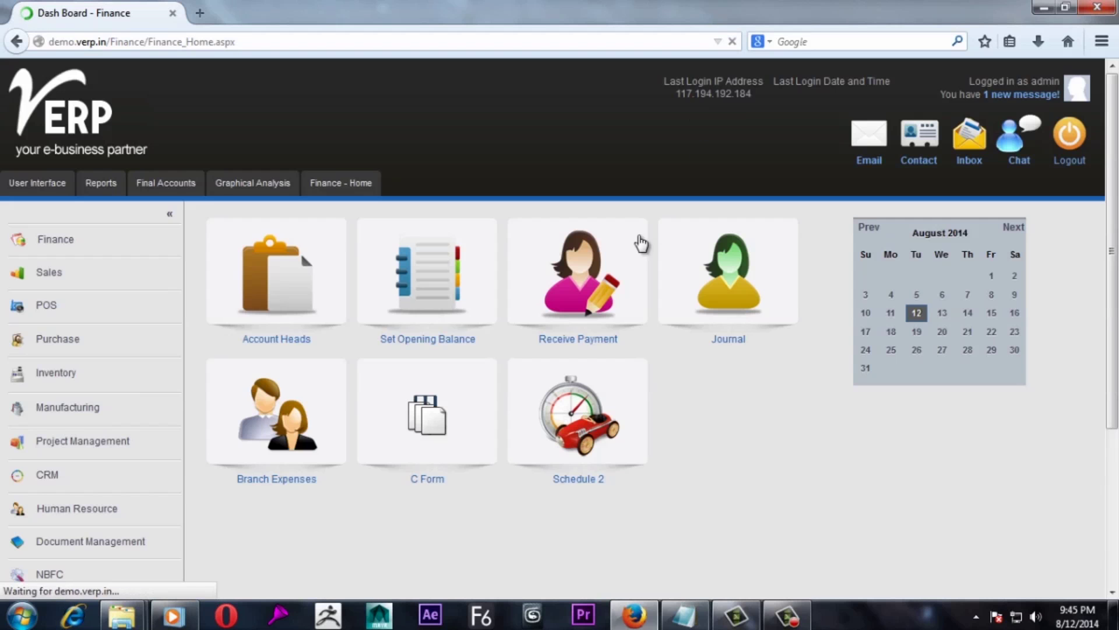
# Step: View the E-Return (VAT) ANNEXURE-B-PART II report's date and lower limit options and return to the Finance home page
pyautogui.moveTo(146, 190)
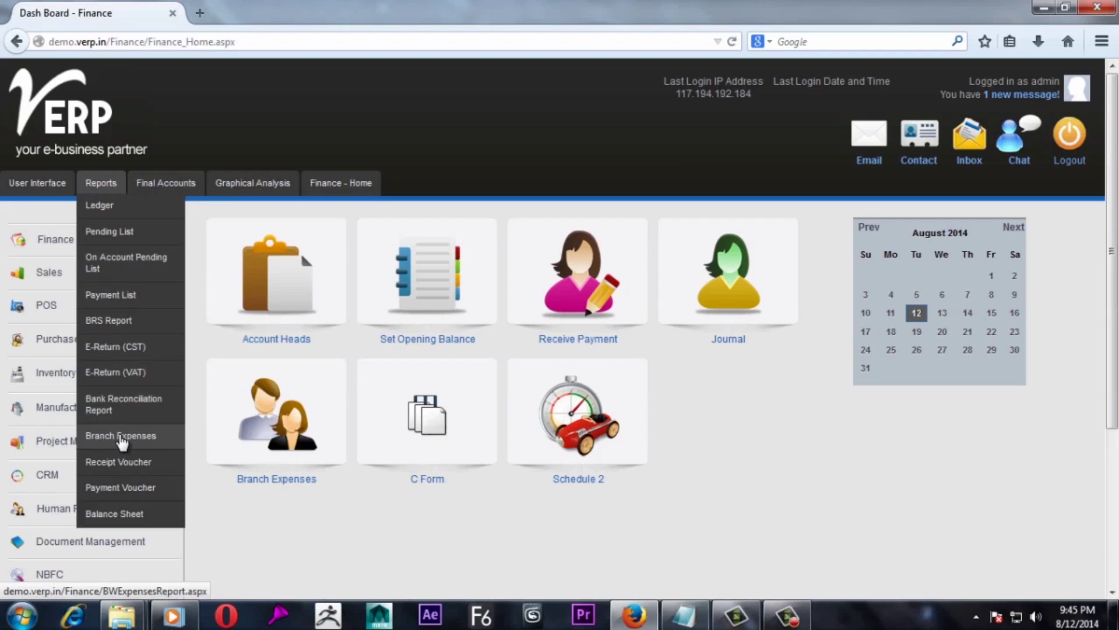
pyautogui.click(246, 399)
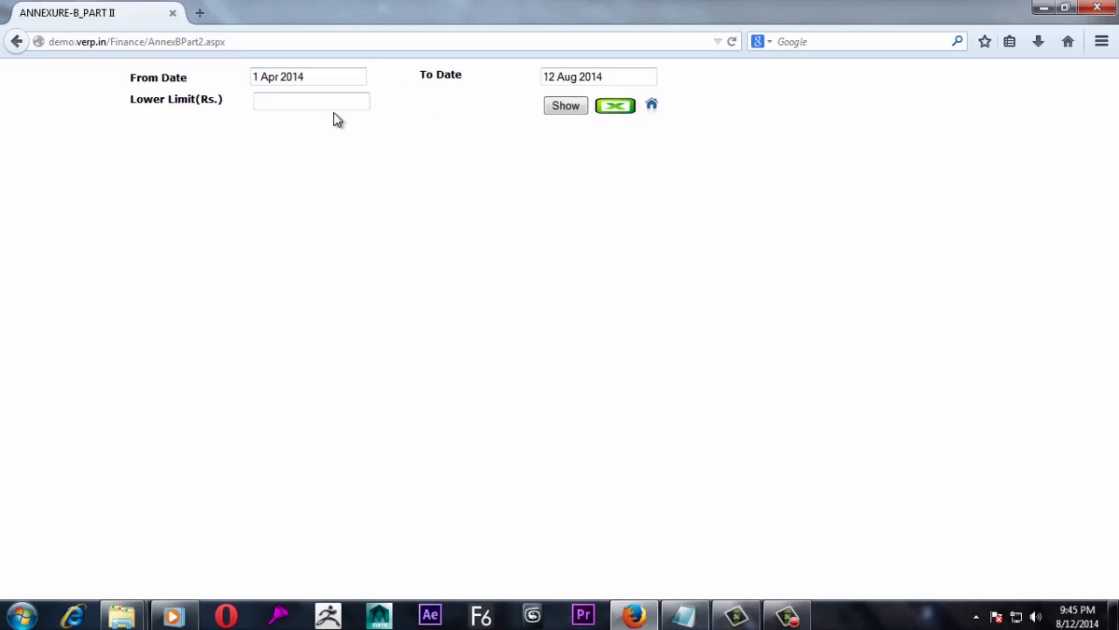
pyautogui.click(653, 105)
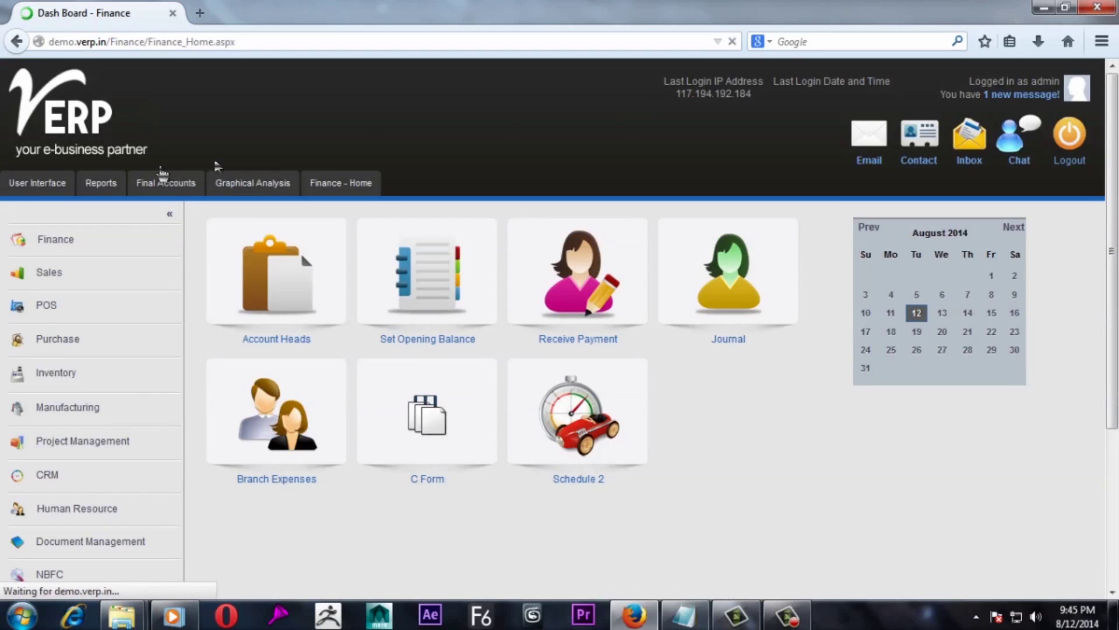
# Step: View the Bank Reconciliation Report and the Branch Expenses report's date, branch and reference number options, ending on the Finance home page
pyautogui.moveTo(99, 185)
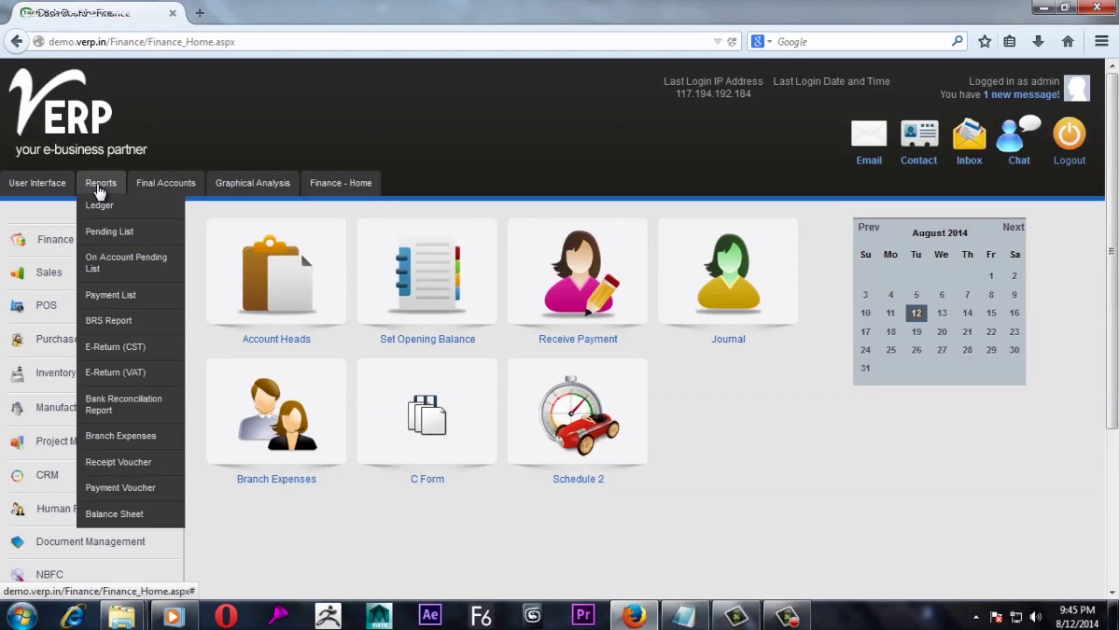
pyautogui.moveTo(130, 373)
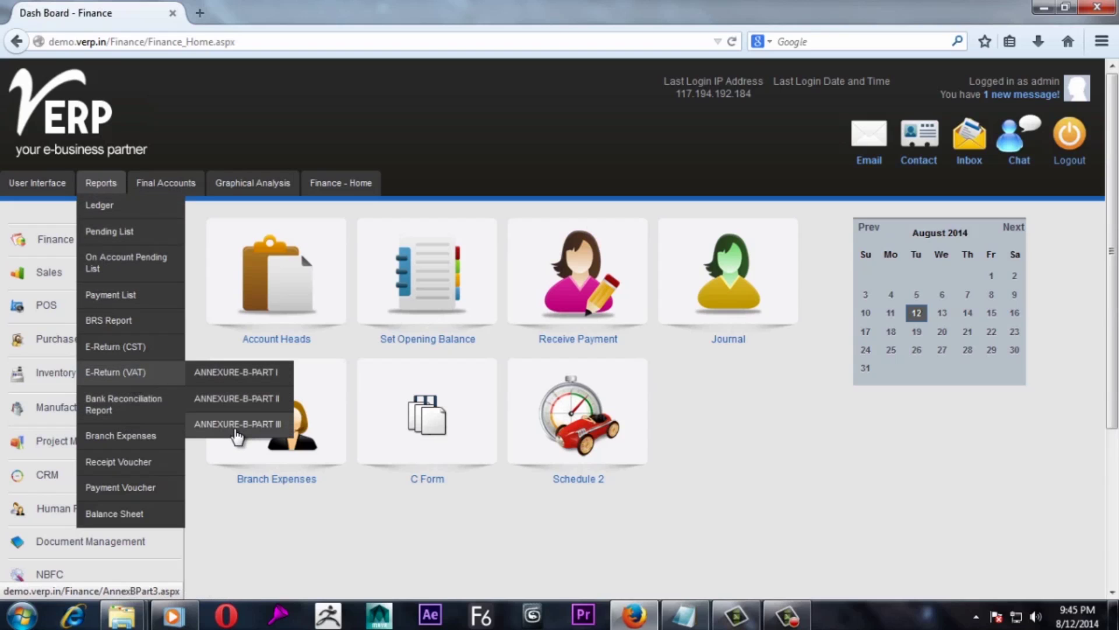
pyautogui.click(129, 411)
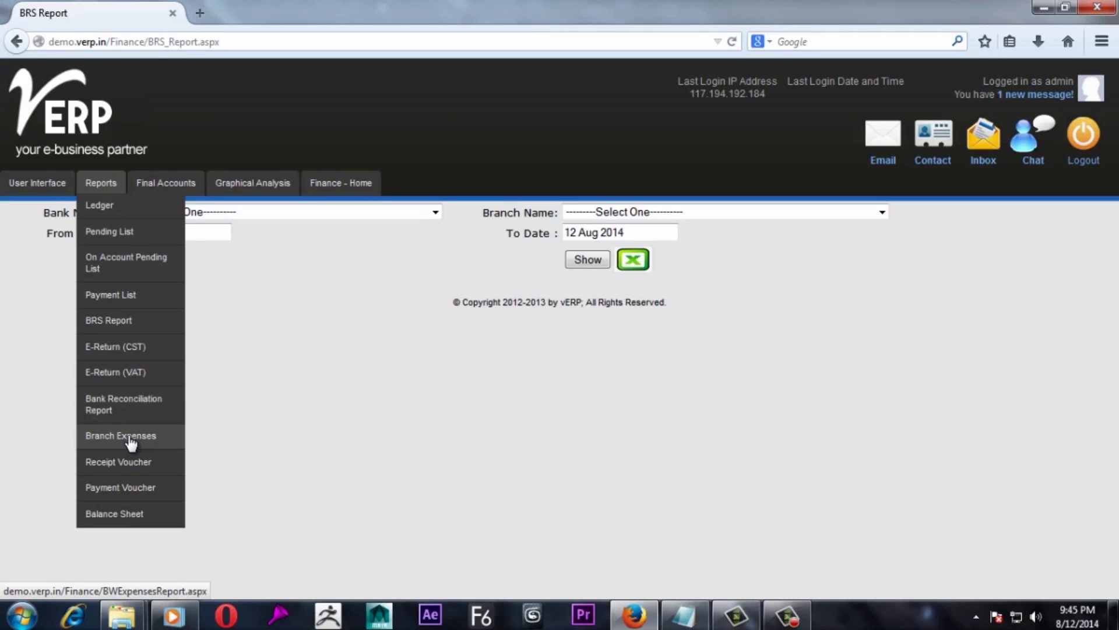
pyautogui.click(135, 442)
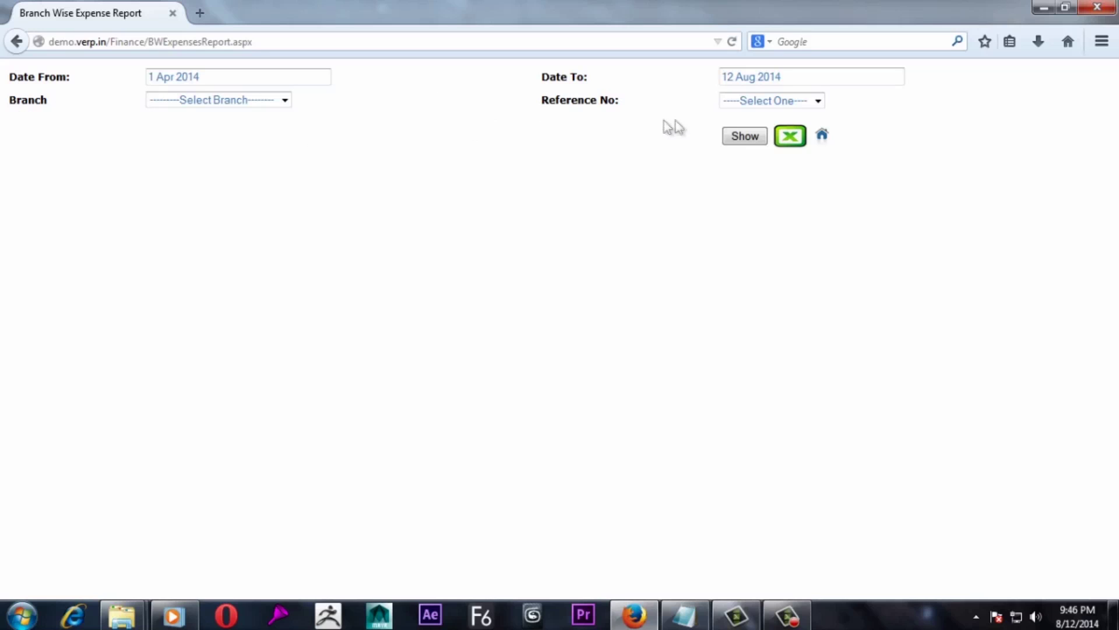
pyautogui.click(823, 137)
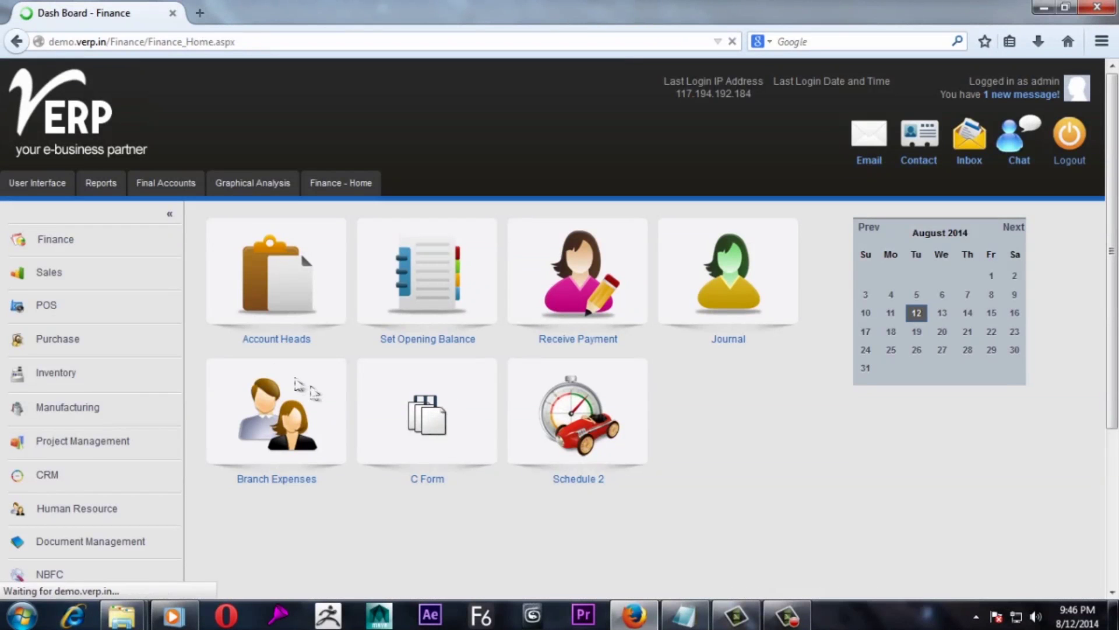
# Step: View the Receipt Voucher report's date, customer, cheque number and output options and return to the Finance home page
pyautogui.moveTo(112, 185)
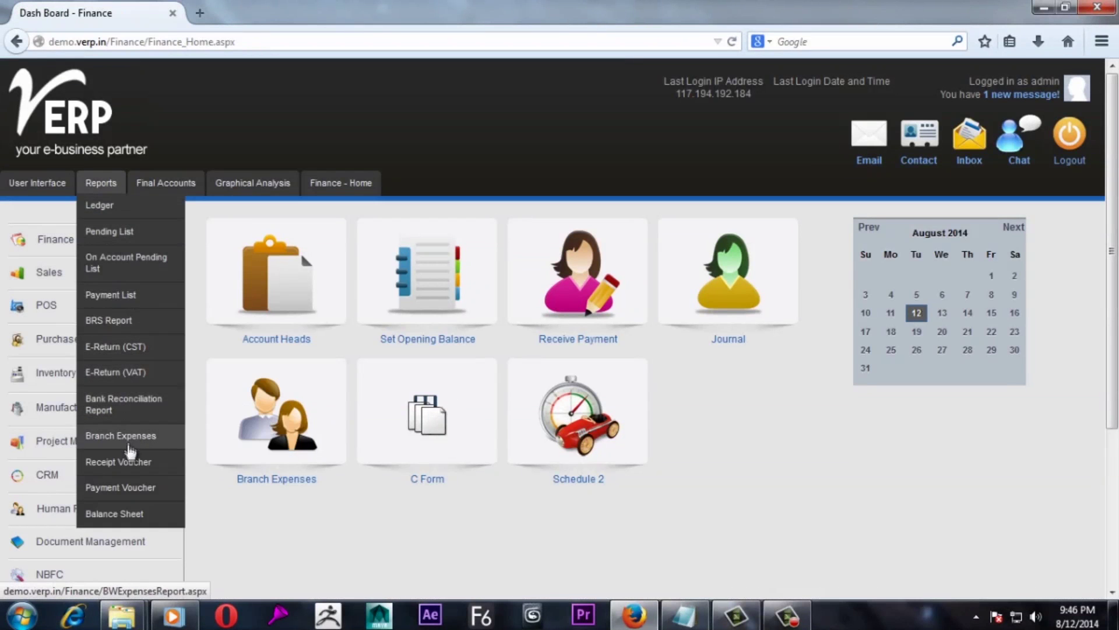
pyautogui.click(130, 464)
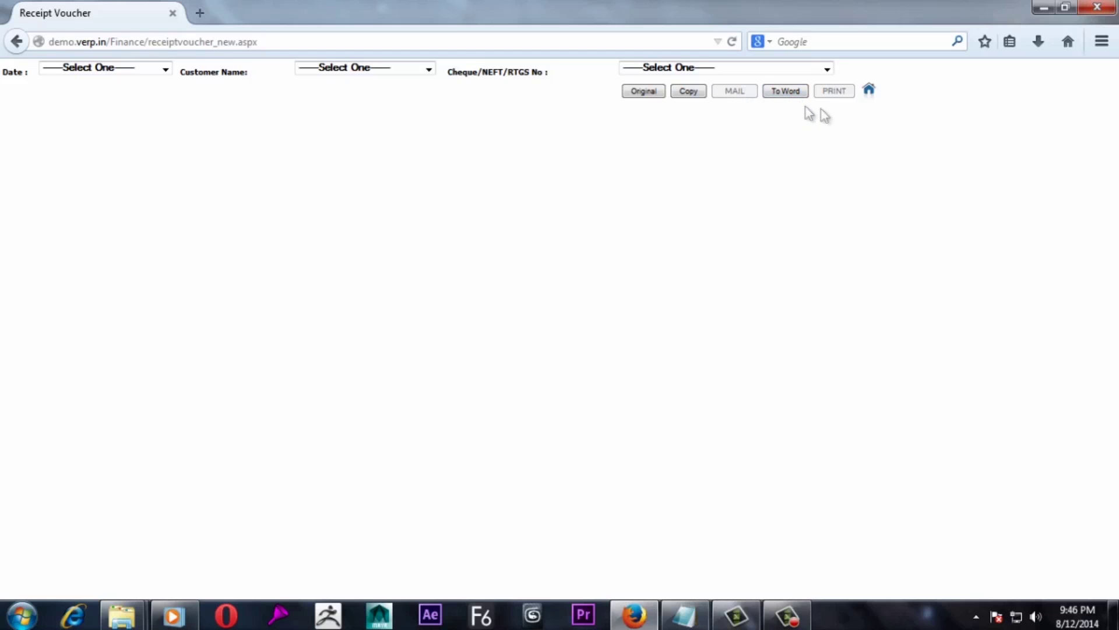
pyautogui.click(868, 93)
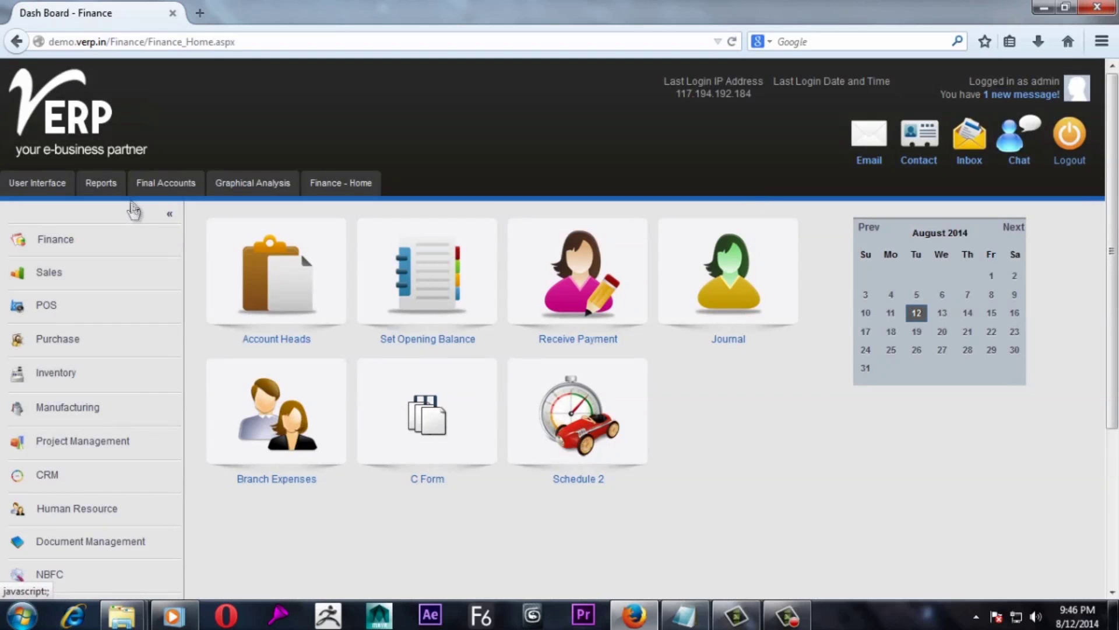
# Step: View the Payment Voucher report's date, supplier, cheque number and output options and return to the Finance home page
pyautogui.moveTo(116, 188)
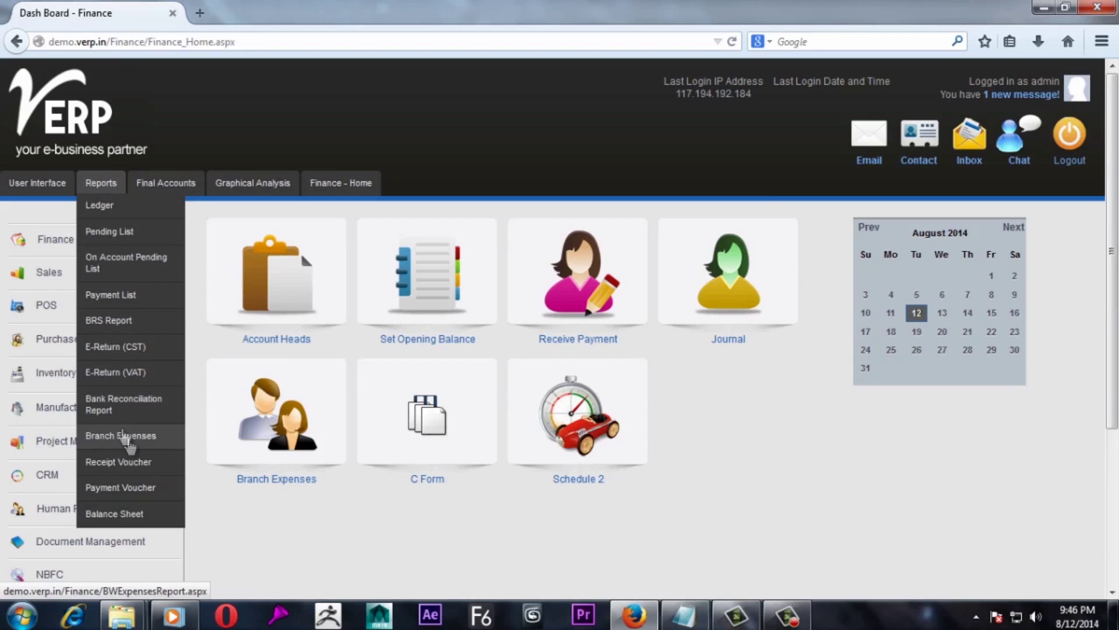
pyautogui.click(117, 491)
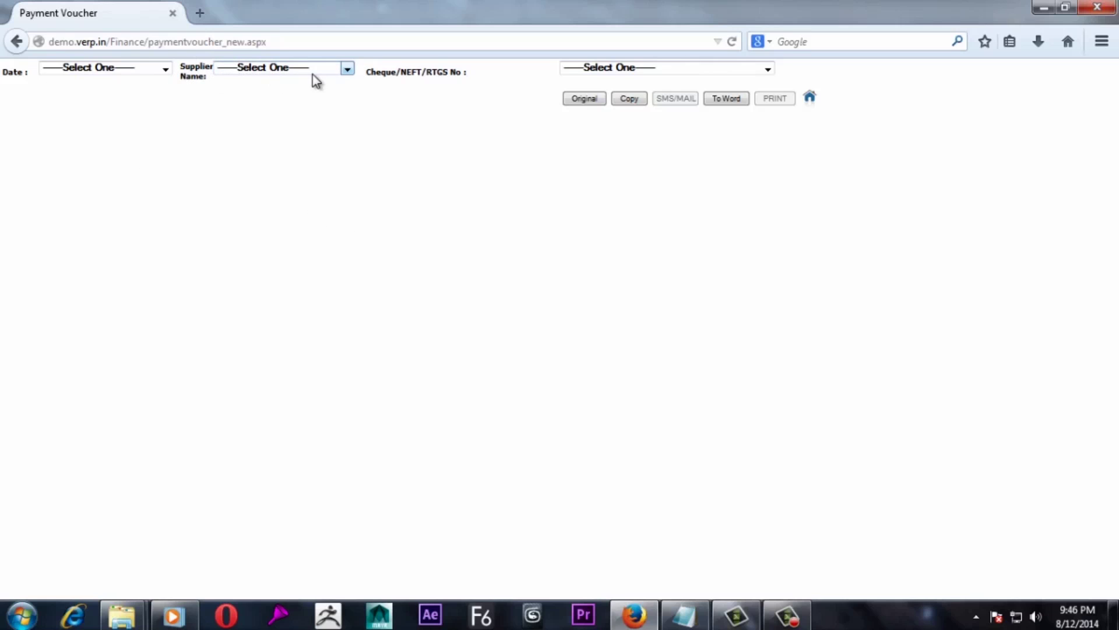
pyautogui.click(811, 100)
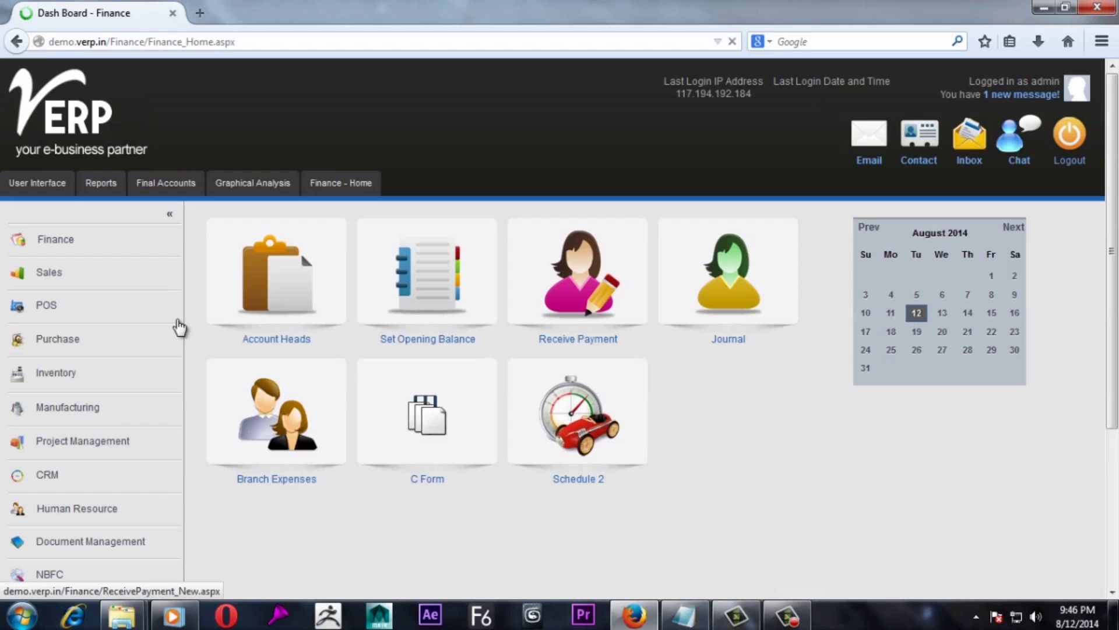
# Step: View the Balance Sheet report's start date, end date and export options and return to the Finance home page
pyautogui.moveTo(122, 187)
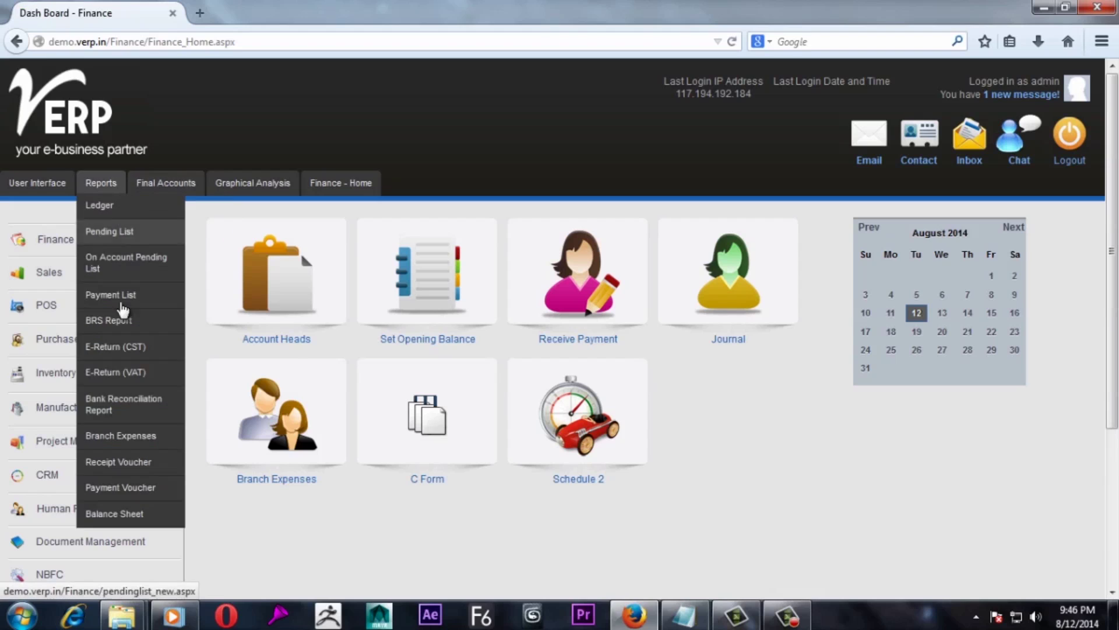
pyautogui.click(120, 515)
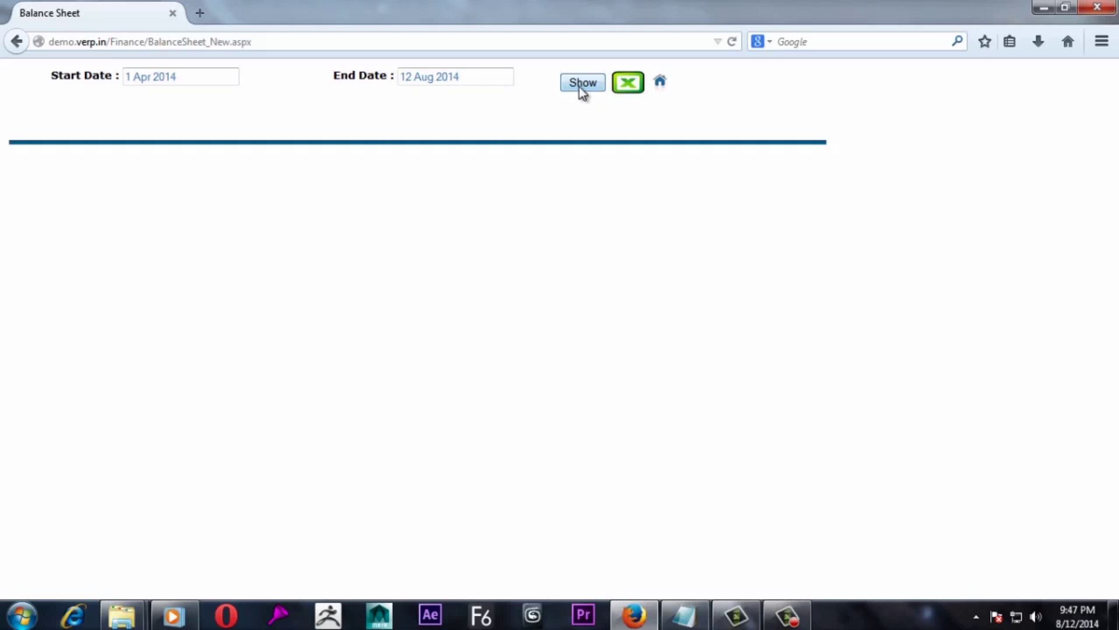
pyautogui.click(664, 86)
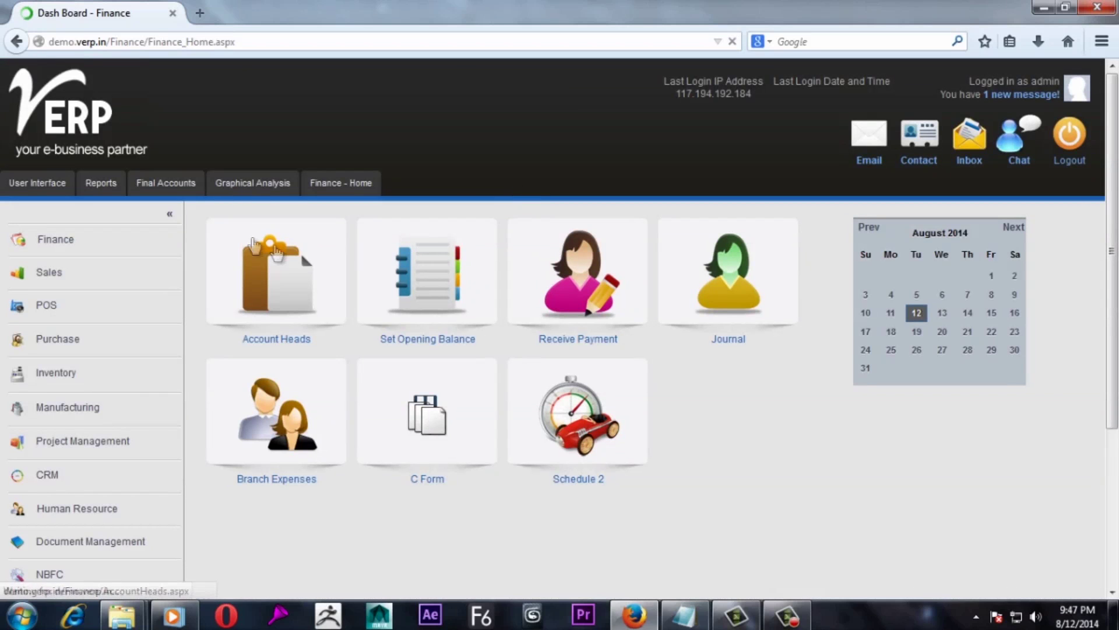
# Step: View the Trial Balance and the Trading account's start date, end date and export options, ending on the Finance home page
pyautogui.moveTo(162, 199)
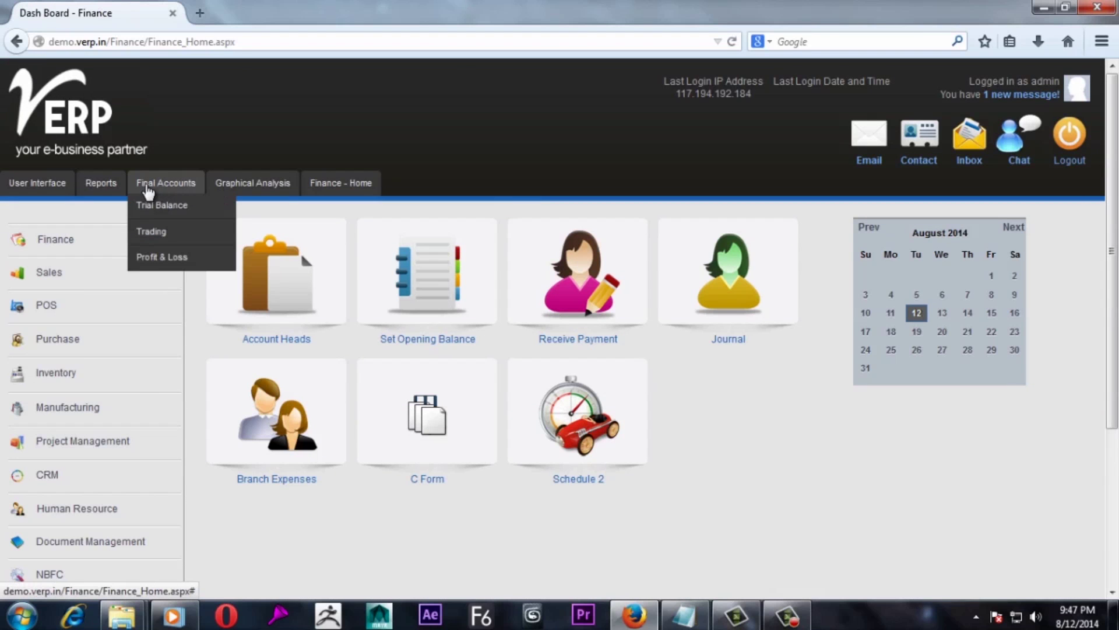
pyautogui.click(166, 216)
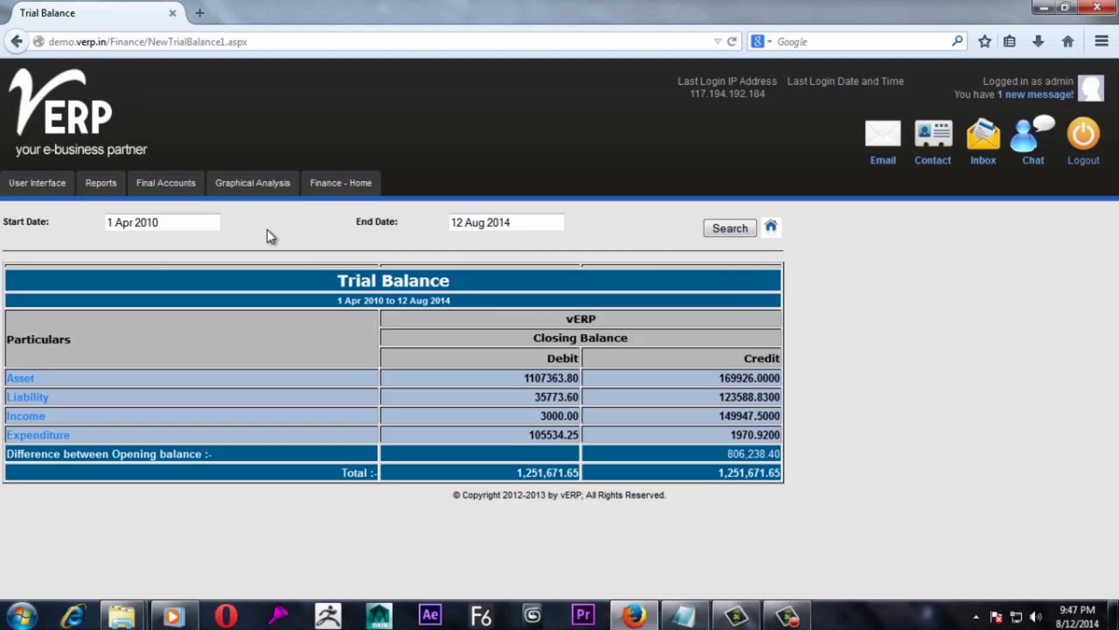
pyautogui.moveTo(164, 186)
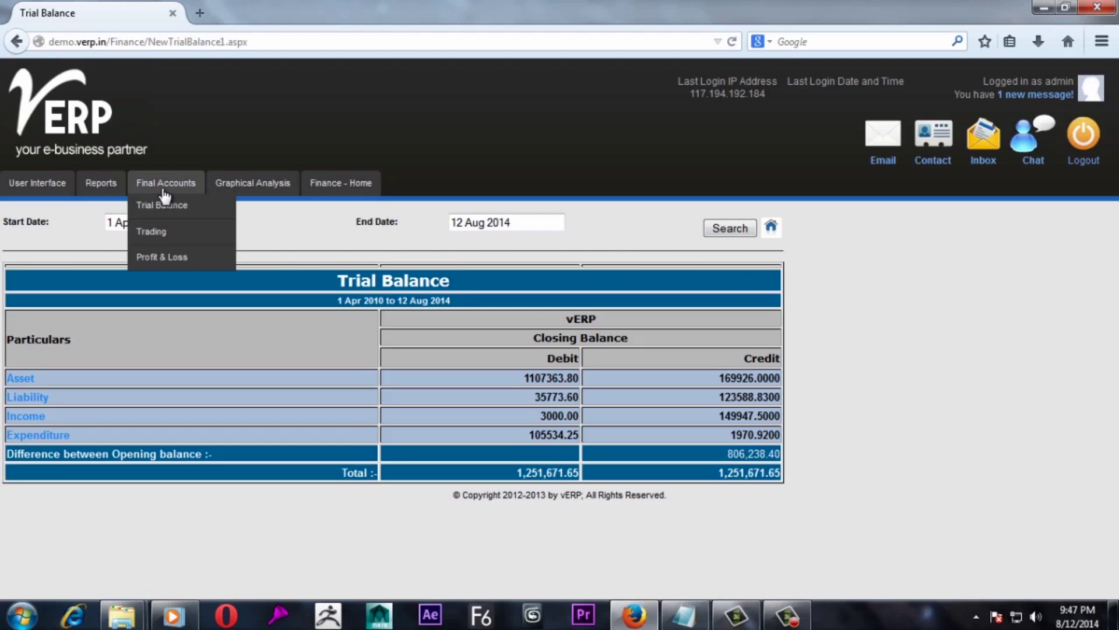
pyautogui.click(164, 233)
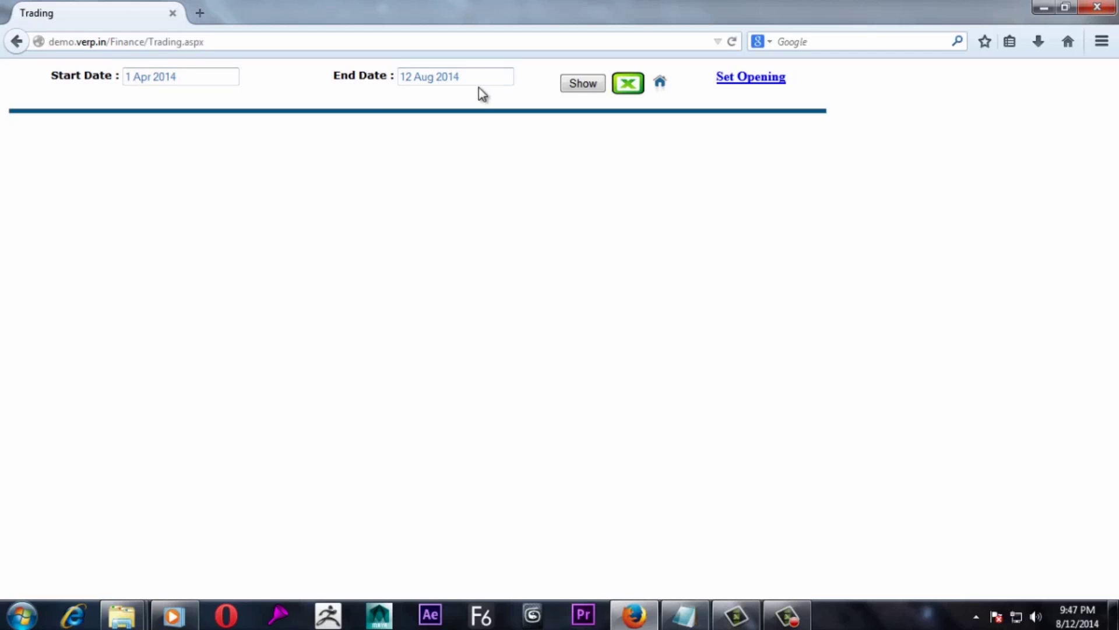
pyautogui.click(662, 83)
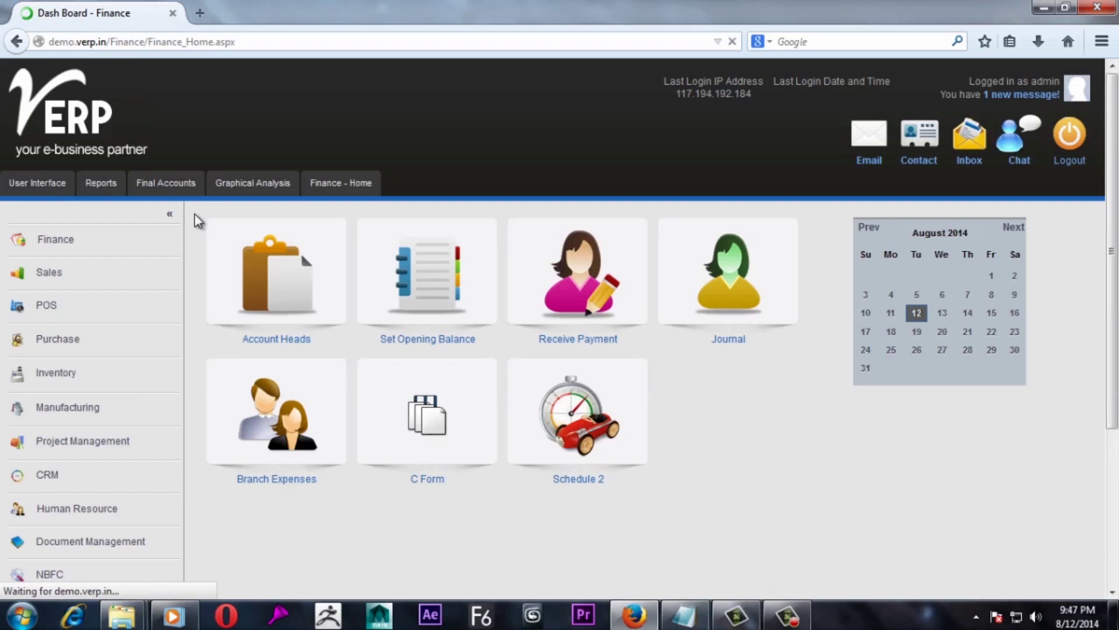
# Step: View the Profit & Loss report's start date, end date and export options and return to the Finance home page
pyautogui.moveTo(185, 186)
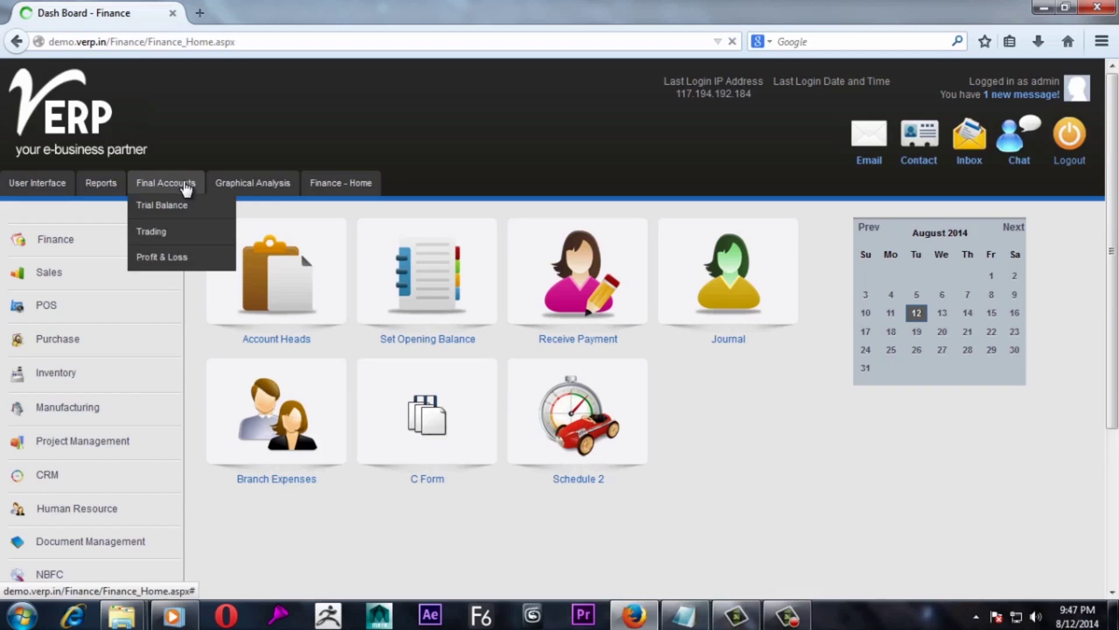
pyautogui.click(169, 264)
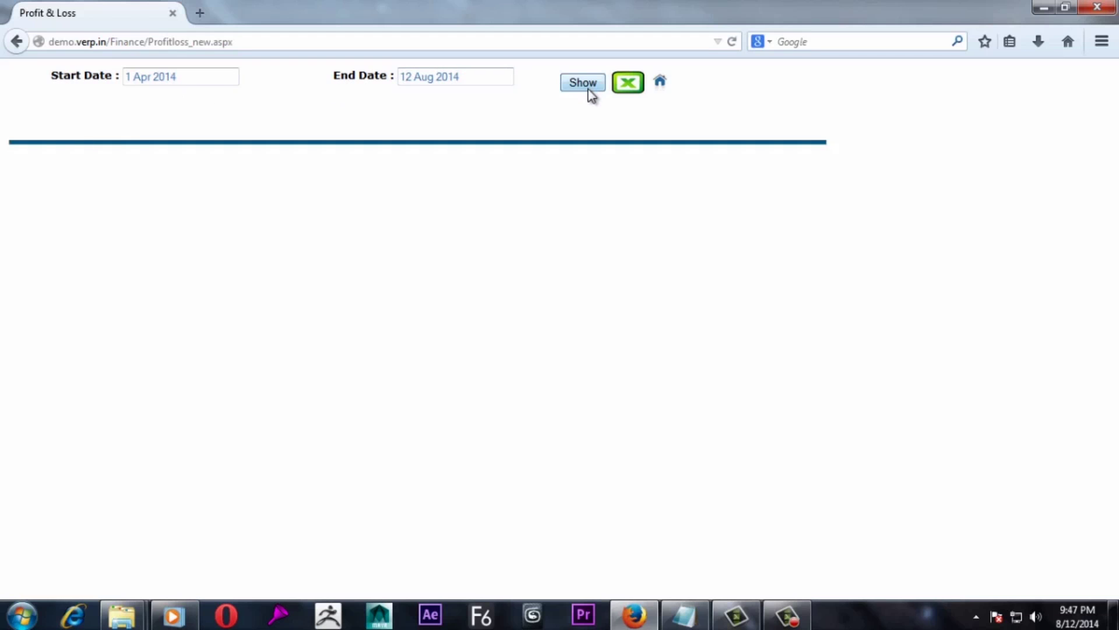
pyautogui.click(661, 82)
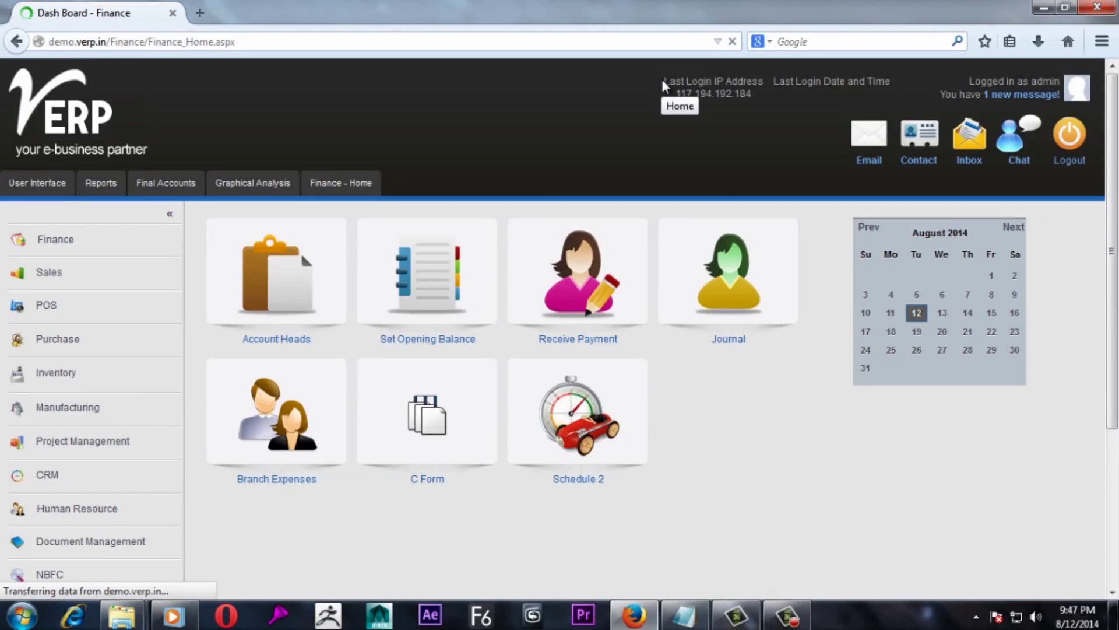
# Step: View the yearly Sales Analysis options, including the list of selectable years, and return to the Finance home page
pyautogui.moveTo(234, 197)
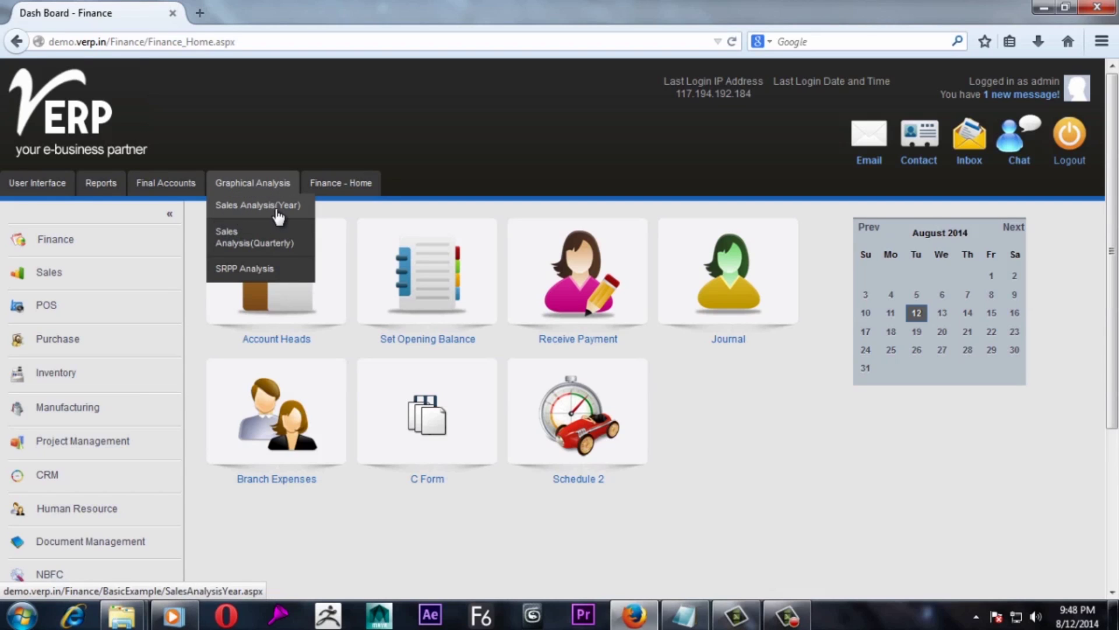
pyautogui.click(254, 207)
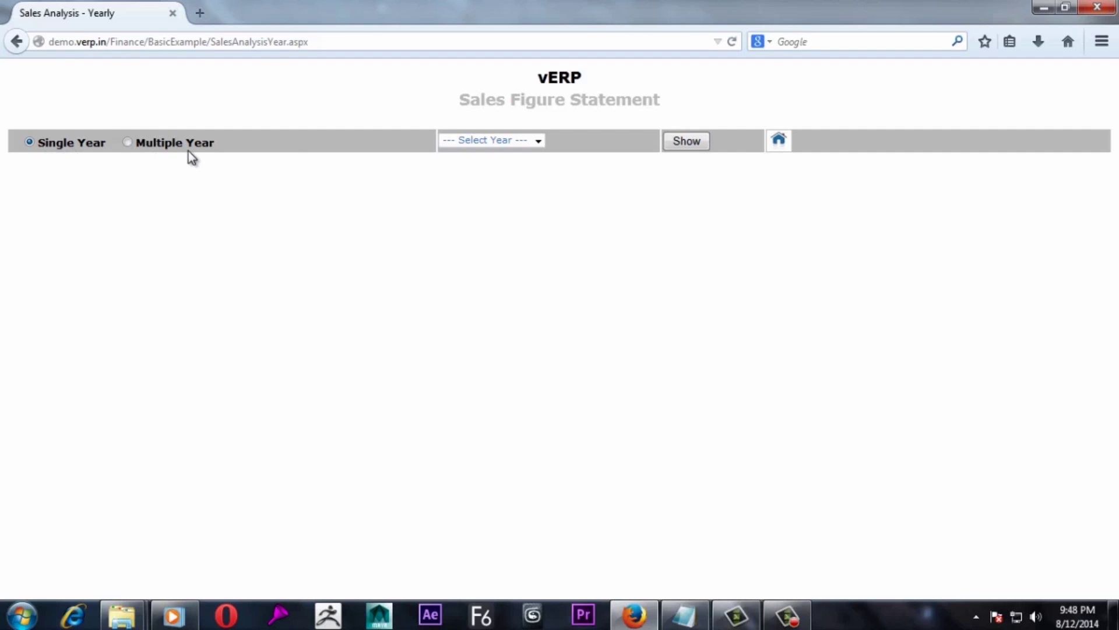
pyautogui.click(540, 145)
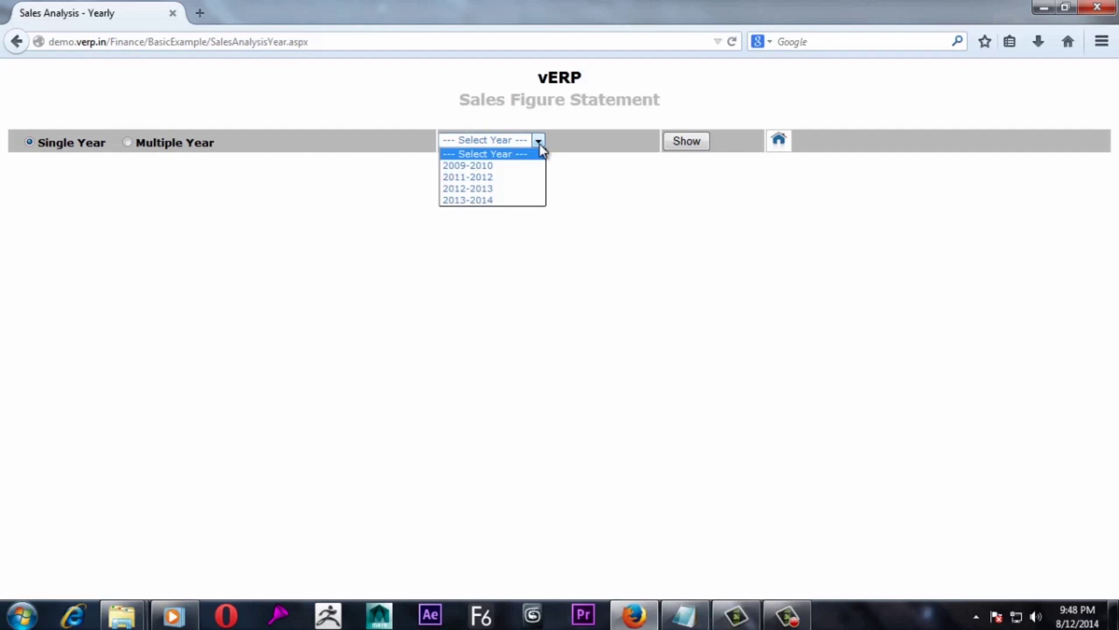
pyautogui.click(653, 242)
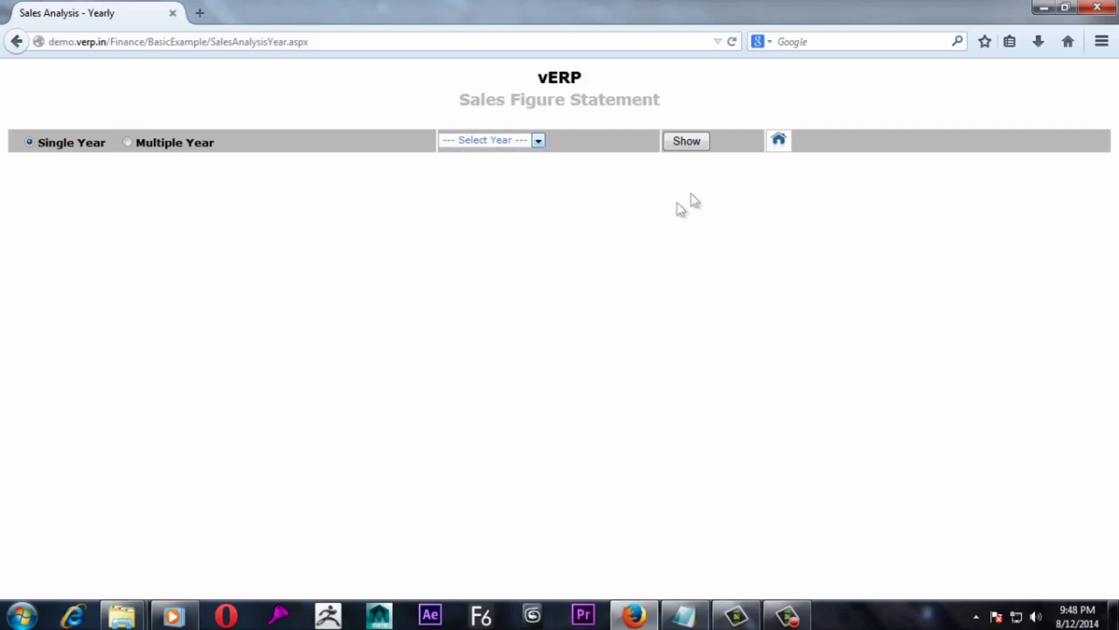
pyautogui.click(782, 143)
# Step: View the quarterly Sales Analysis page's single-year, multiple-year and year selection options and return to the Finance home page
pyautogui.moveTo(248, 183)
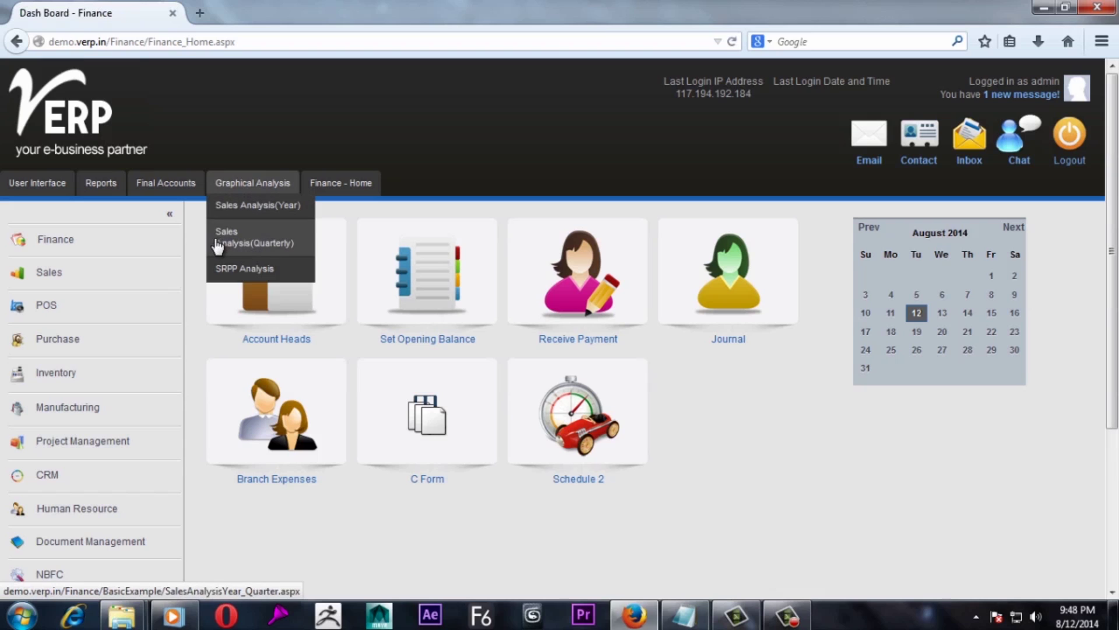
pyautogui.click(266, 250)
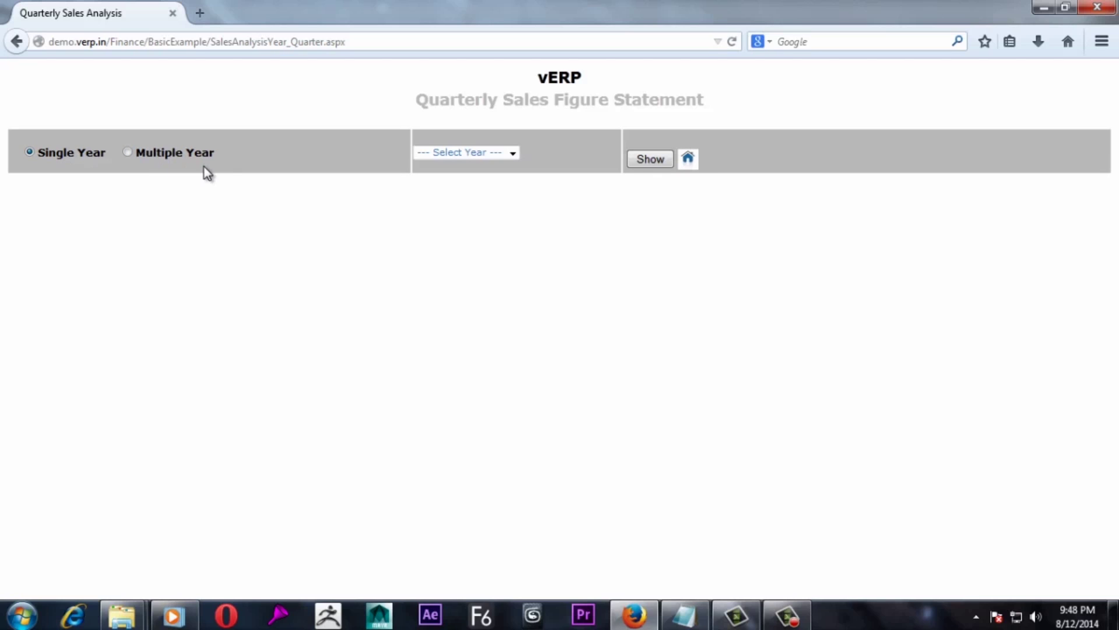
pyautogui.click(689, 163)
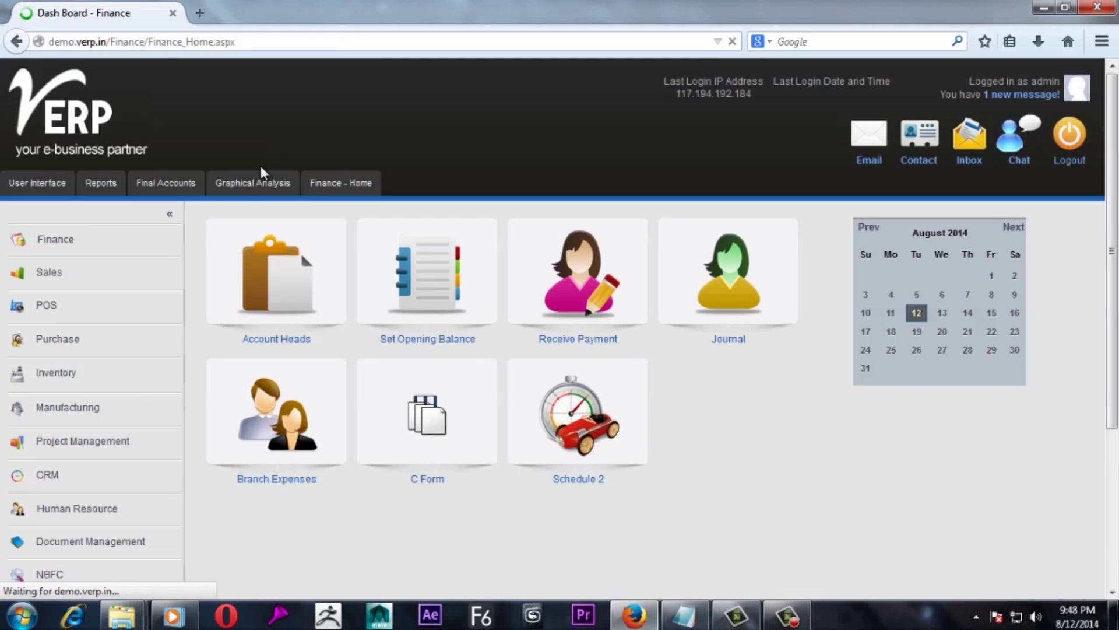
# Step: View the SRPP Analysis statement's from-date and to-date options and return to the Finance home page
pyautogui.moveTo(252, 182)
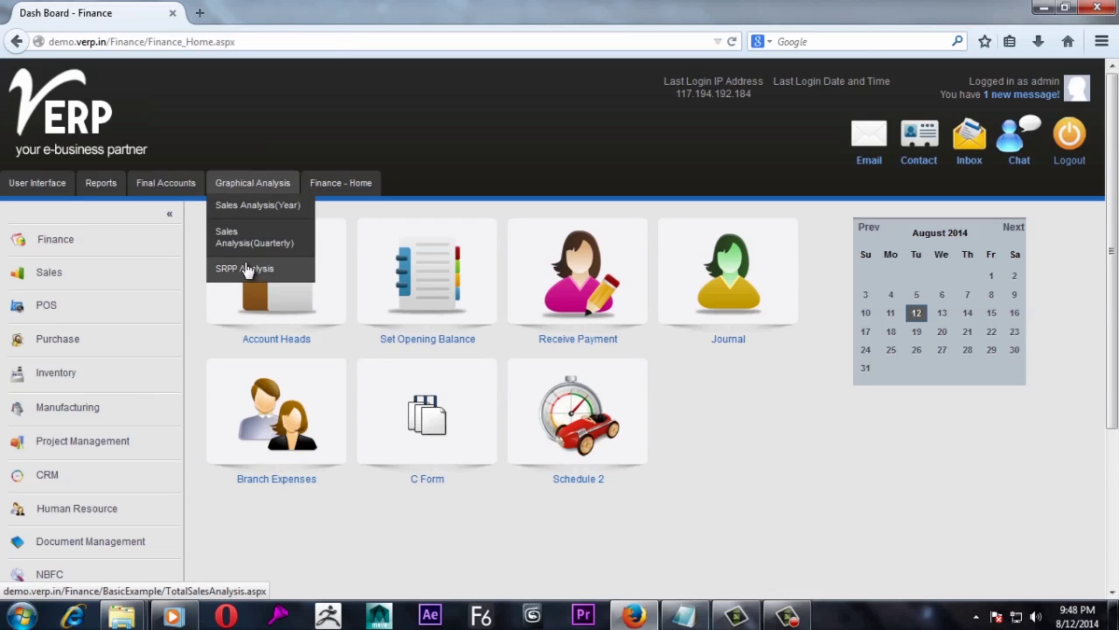
pyautogui.click(246, 267)
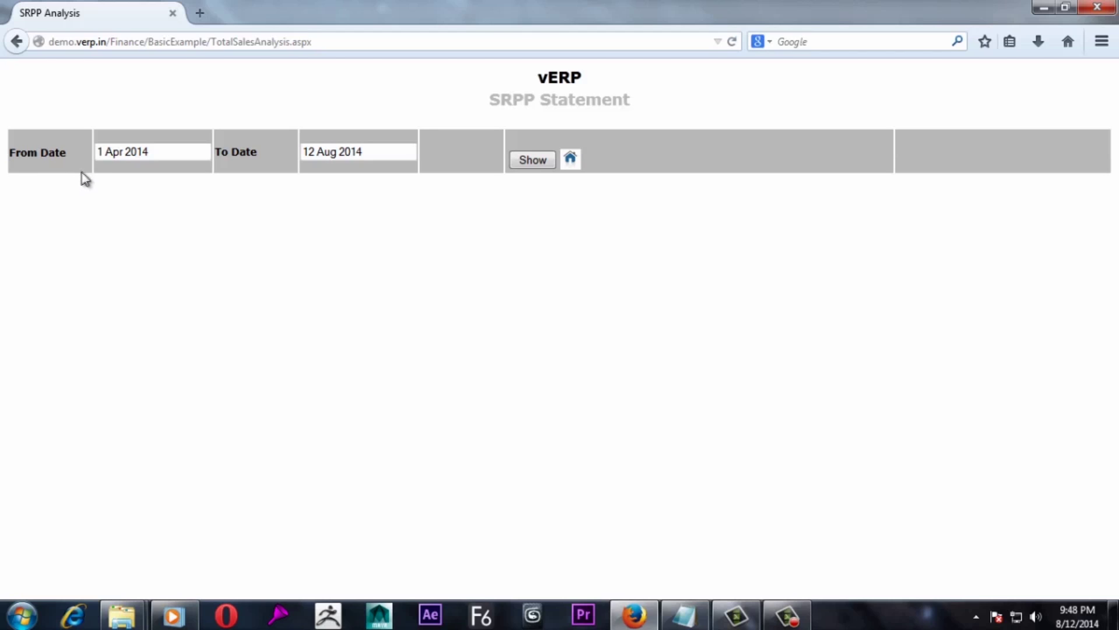
pyautogui.click(353, 156)
pyautogui.click(572, 162)
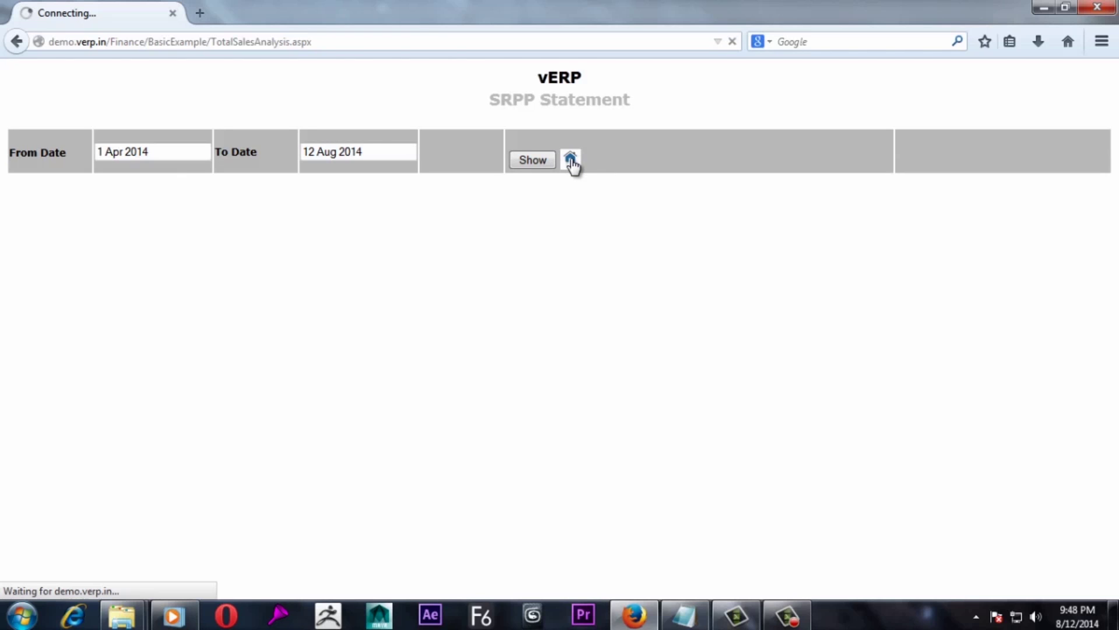